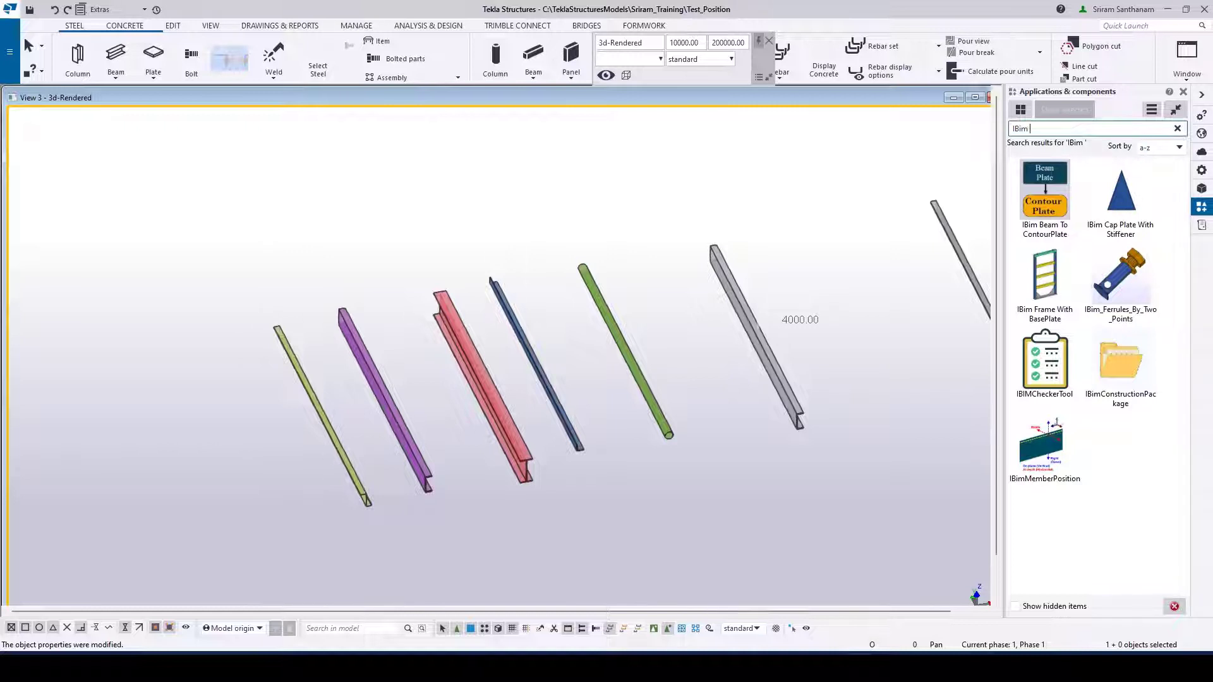
- Try the Left and Right on-plane positions on the grey PFC250*90 channel beam
scroll(841, 493, up, 2)
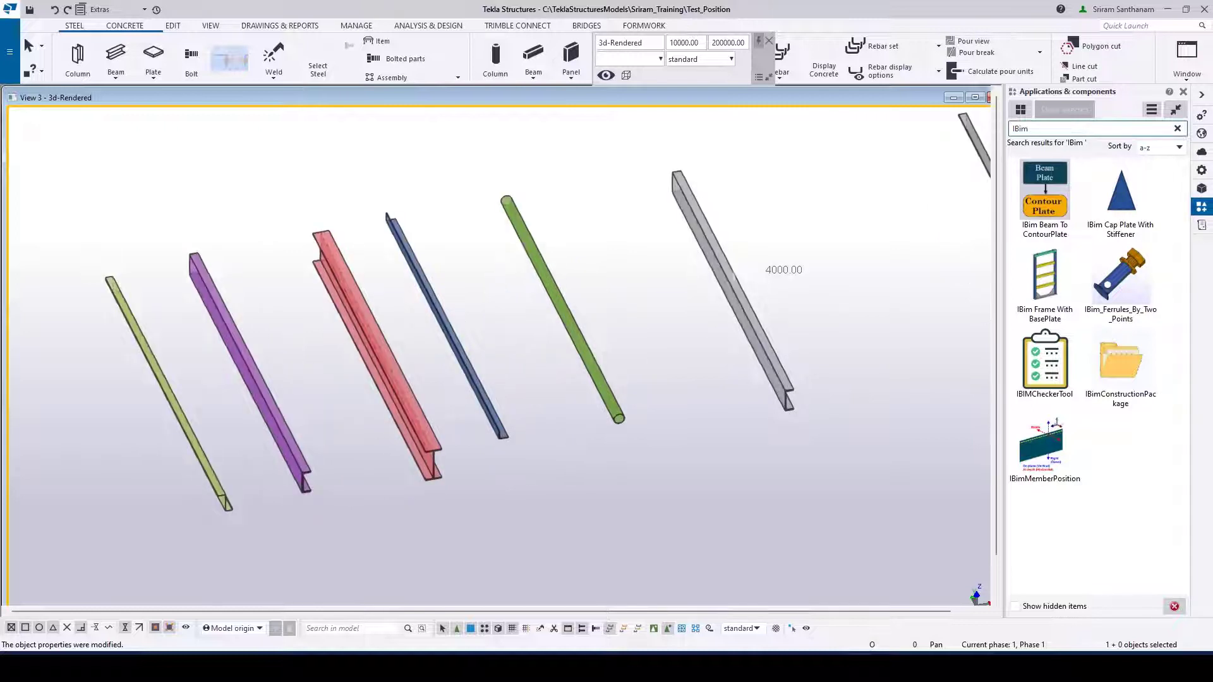
scroll(800, 384, up, 7)
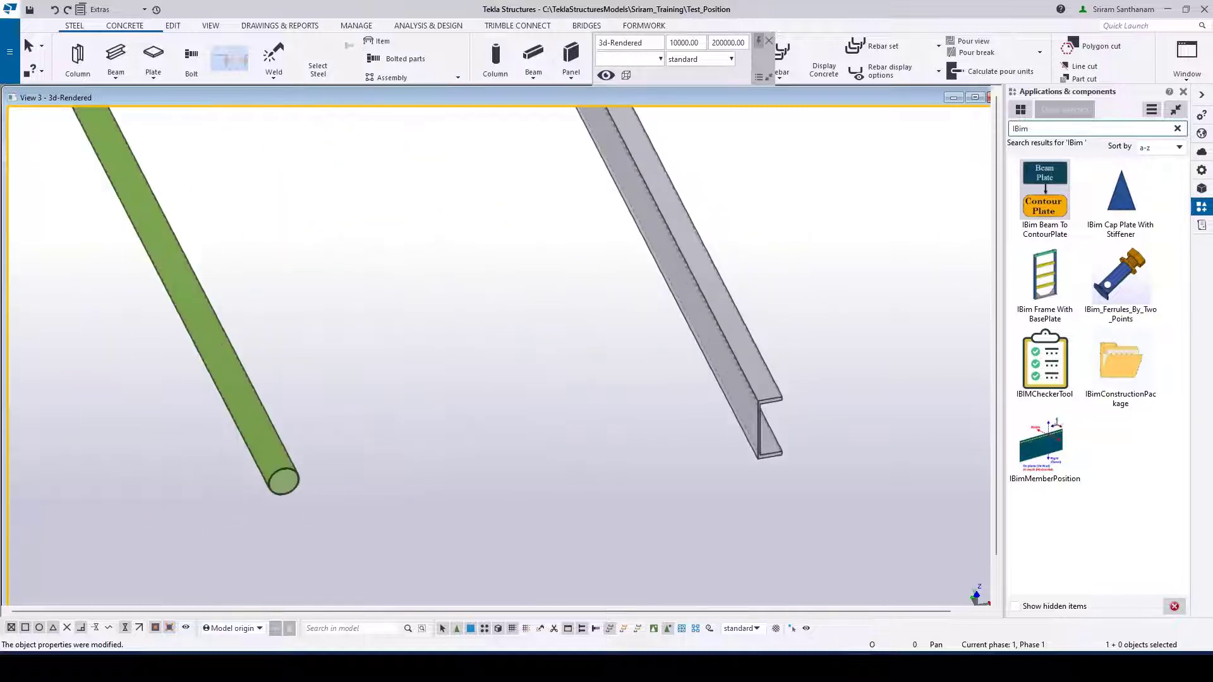
scroll(810, 397, up, 3)
click(698, 341)
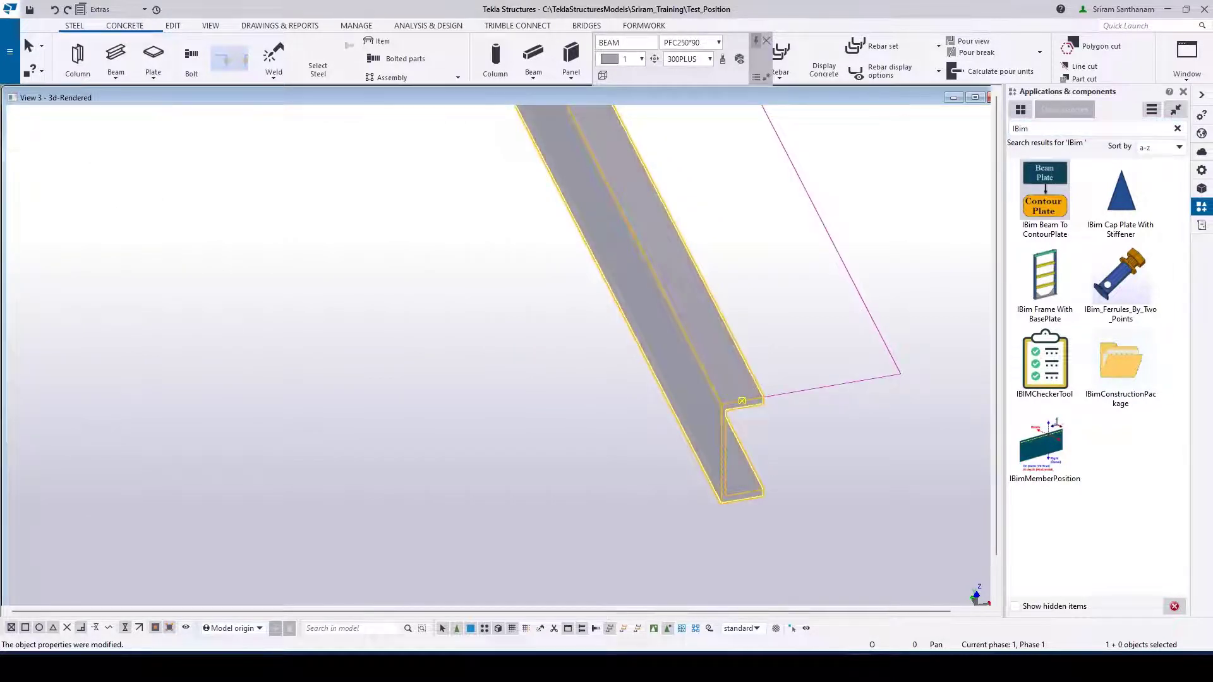
click(1201, 170)
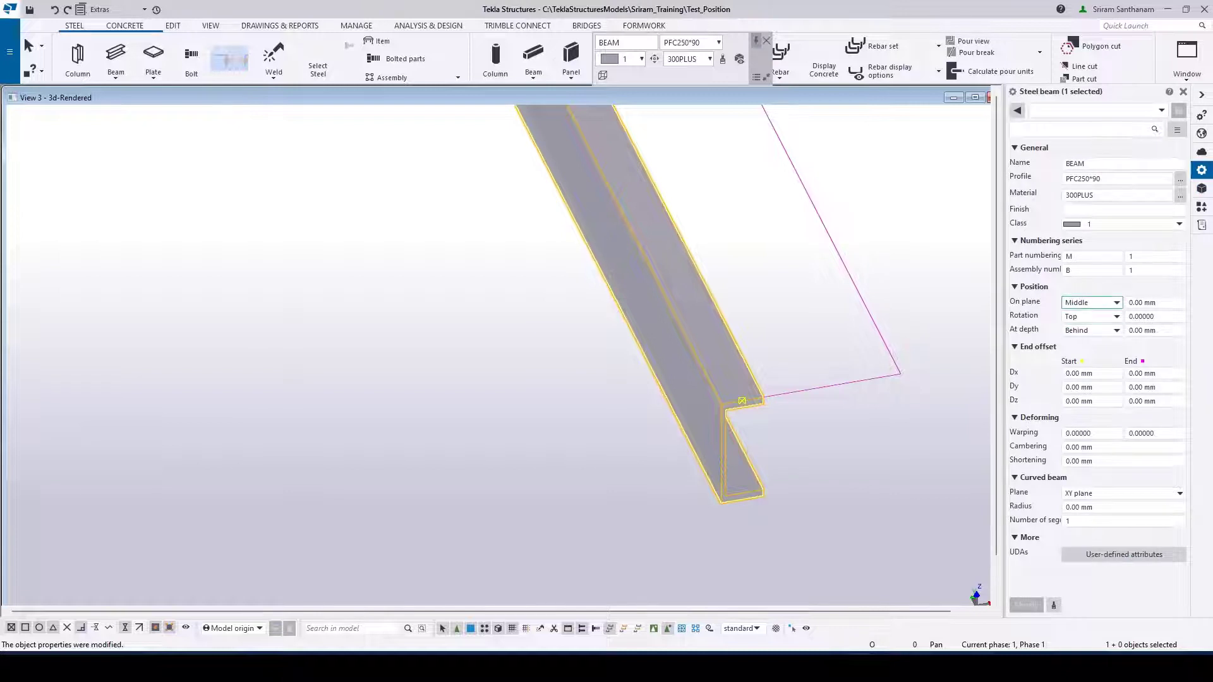
click(1092, 302)
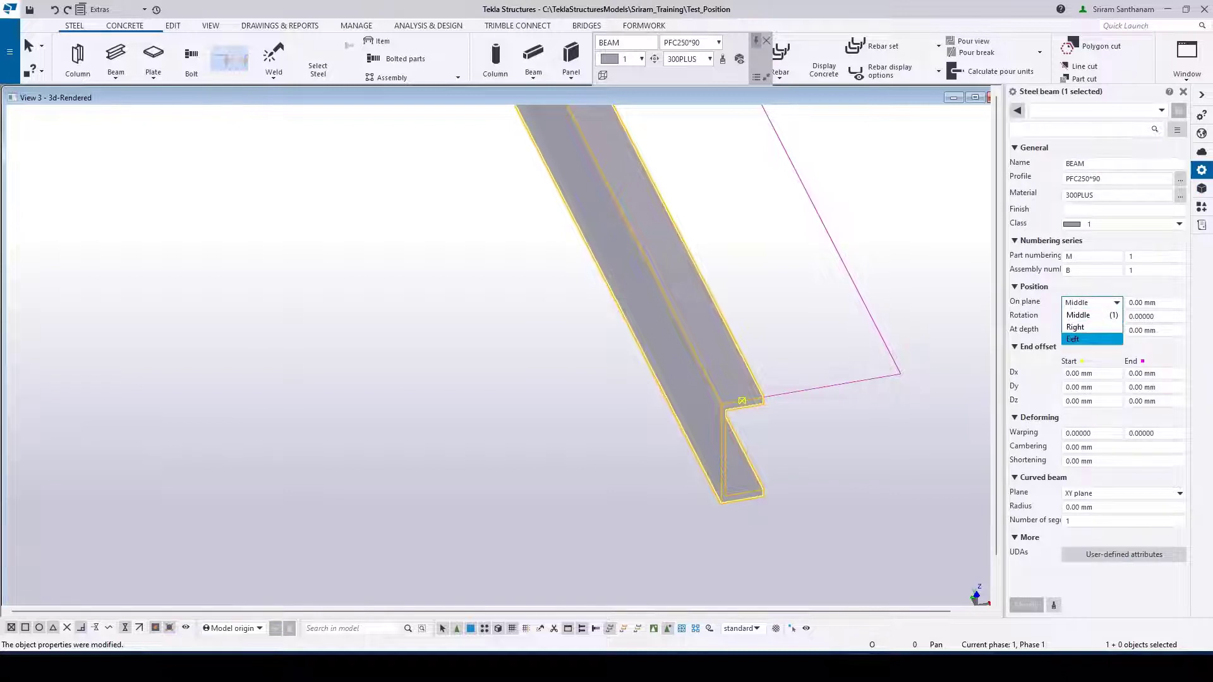
click(1080, 339)
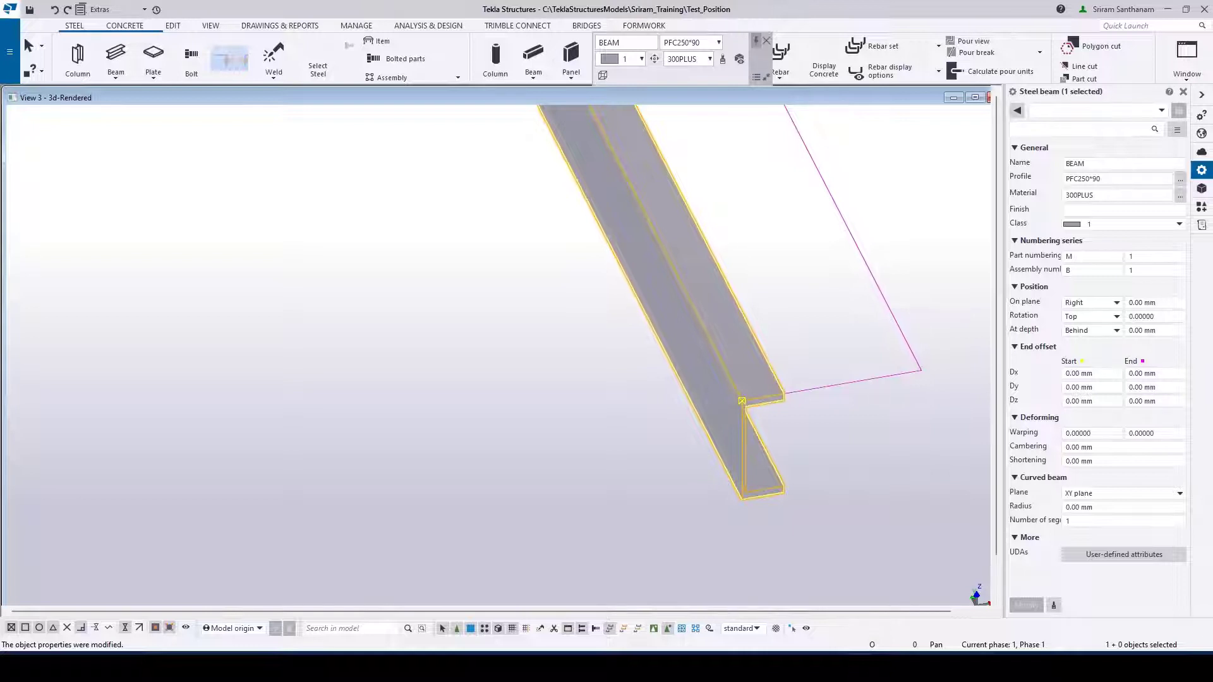
- Launch the IBimMemberPosition application and place its window clear of the modelled beams
scroll(768, 460, down, 6)
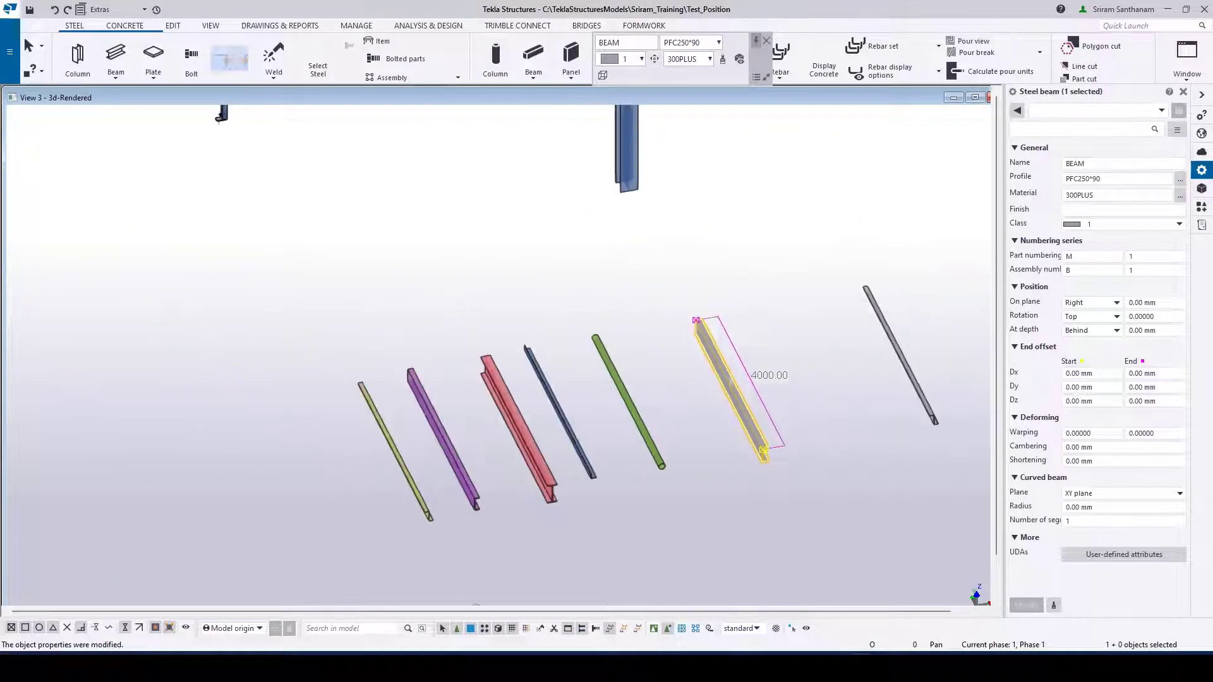
scroll(764, 450, down, 2)
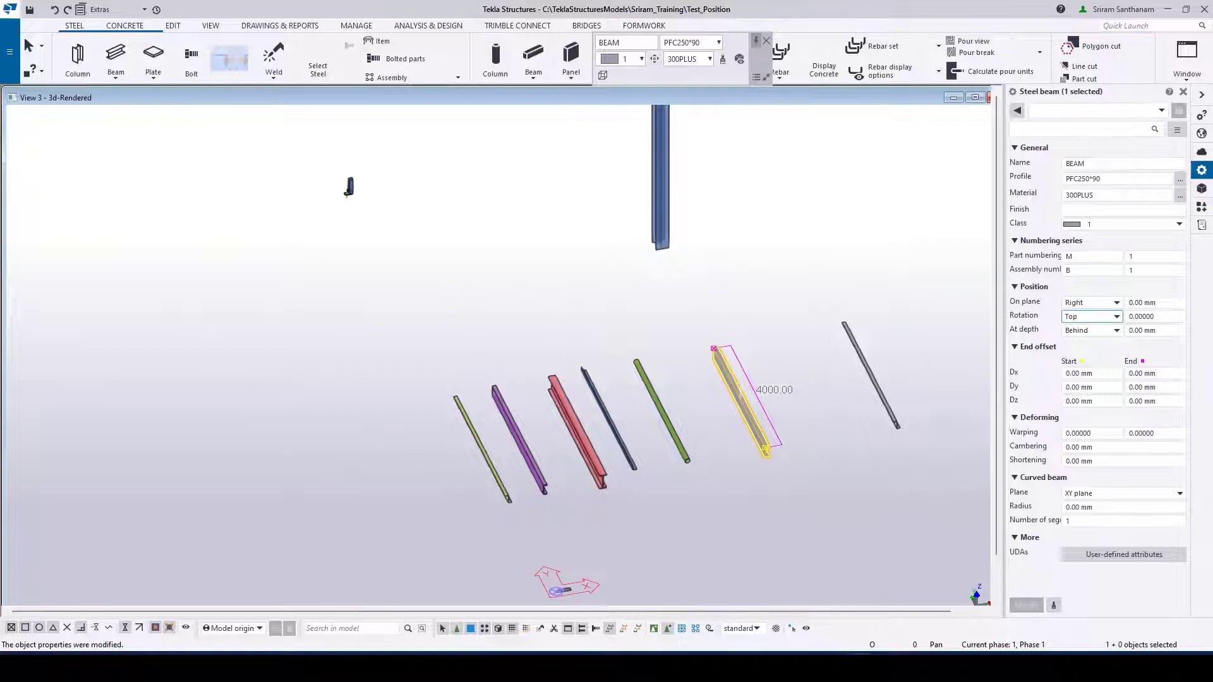
click(1201, 207)
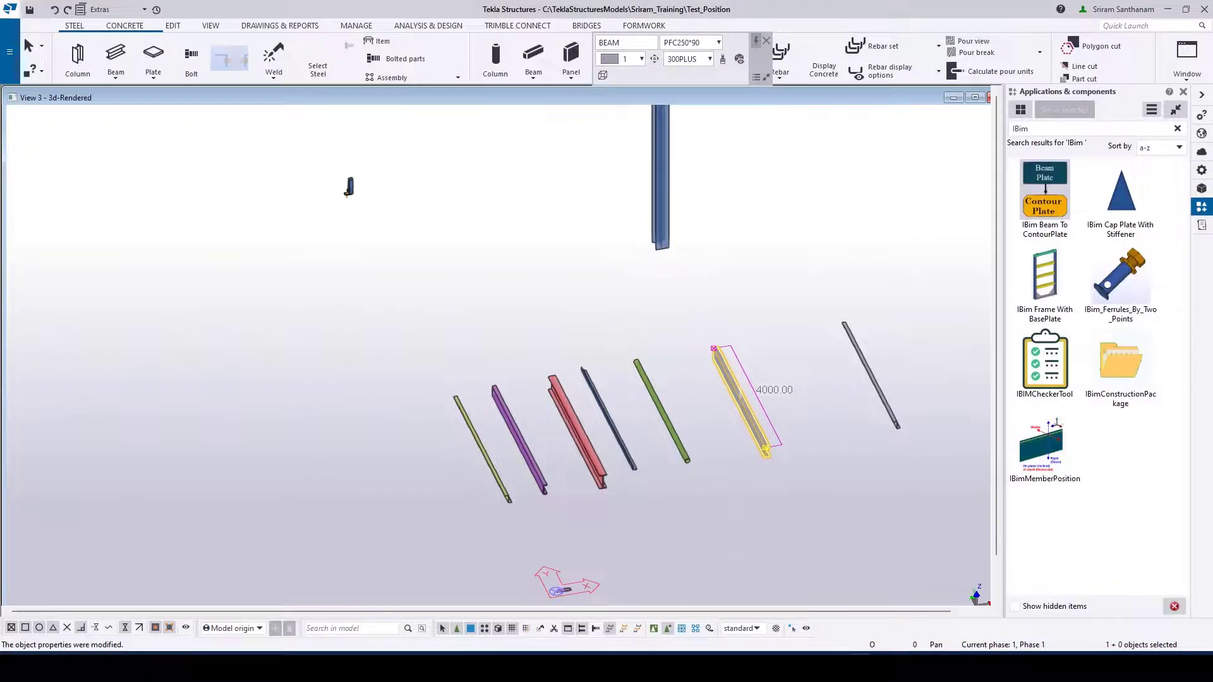
scroll(330, 262, down, 1)
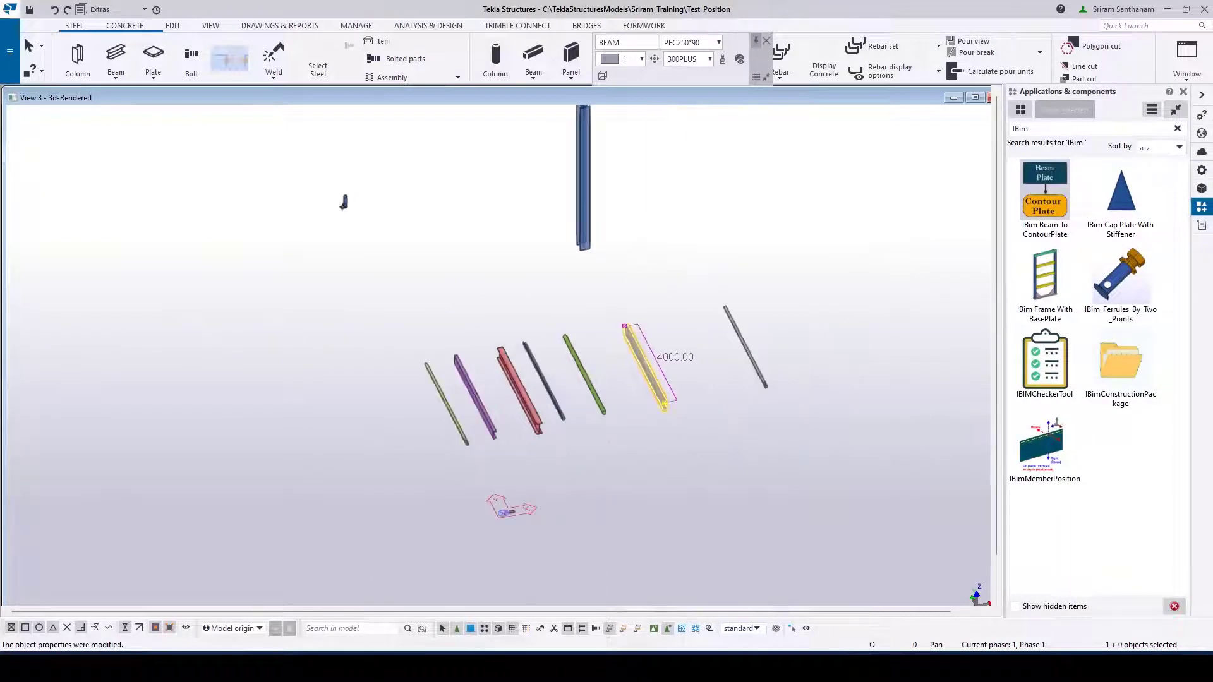
scroll(531, 401, up, 2)
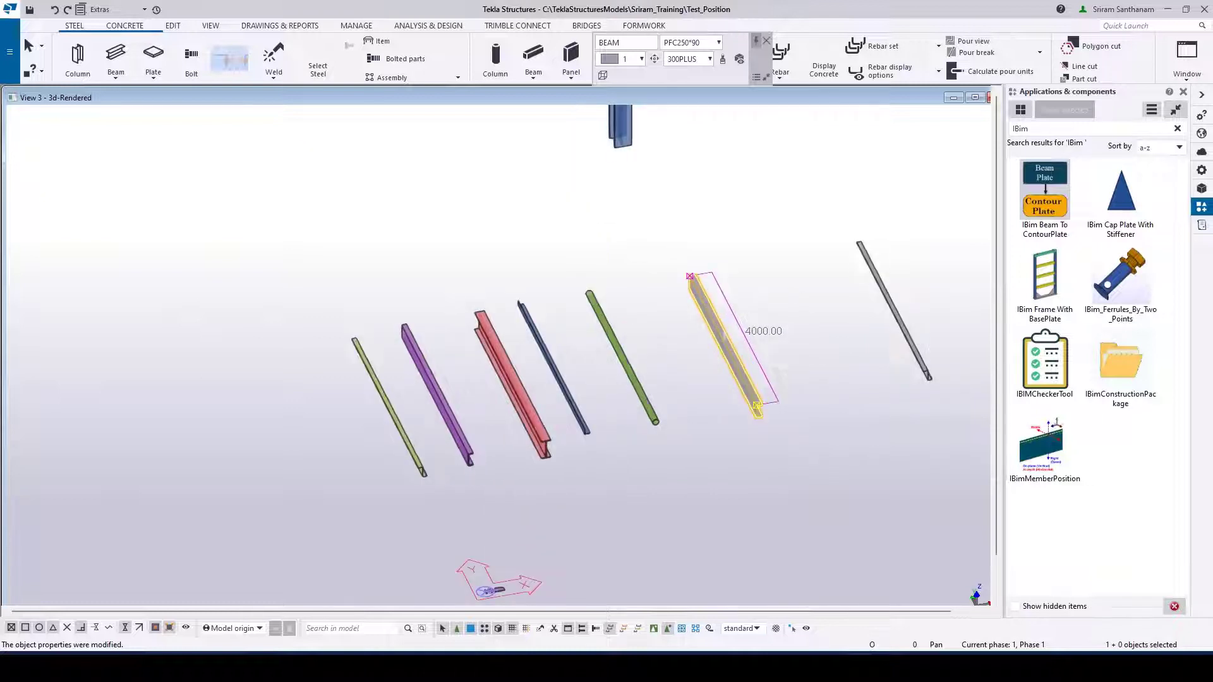
scroll(924, 461, up, 1)
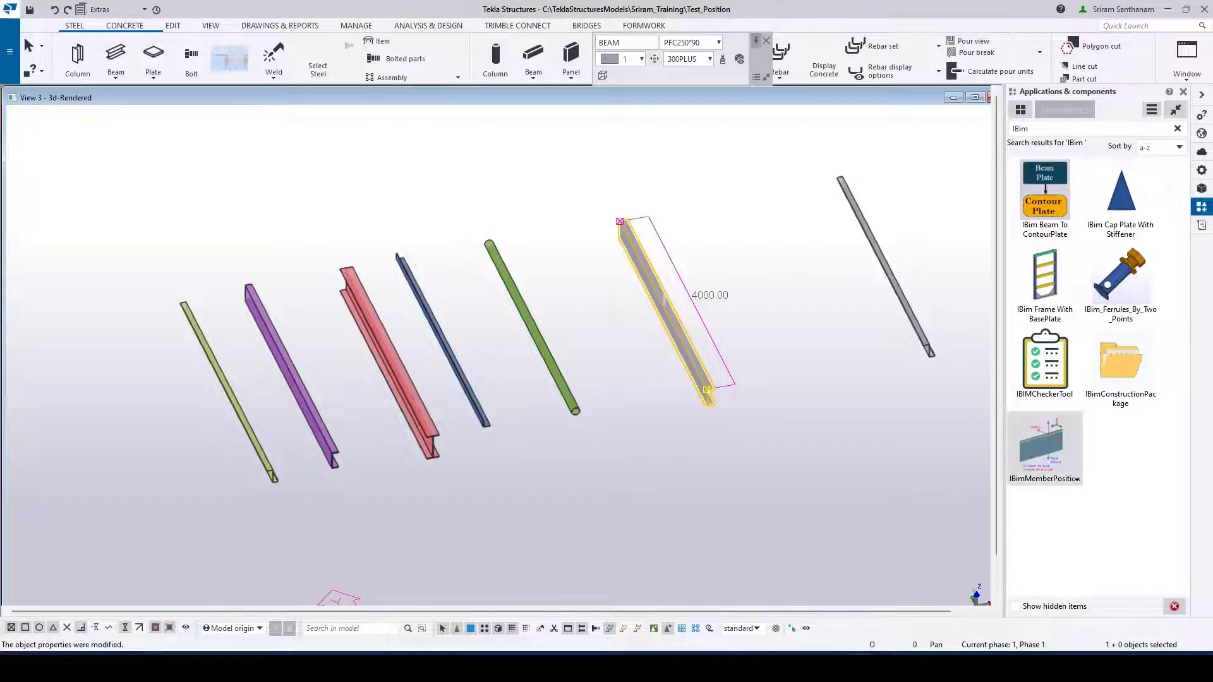
key(alt+Tab)
drag(829, 176, 942, 115)
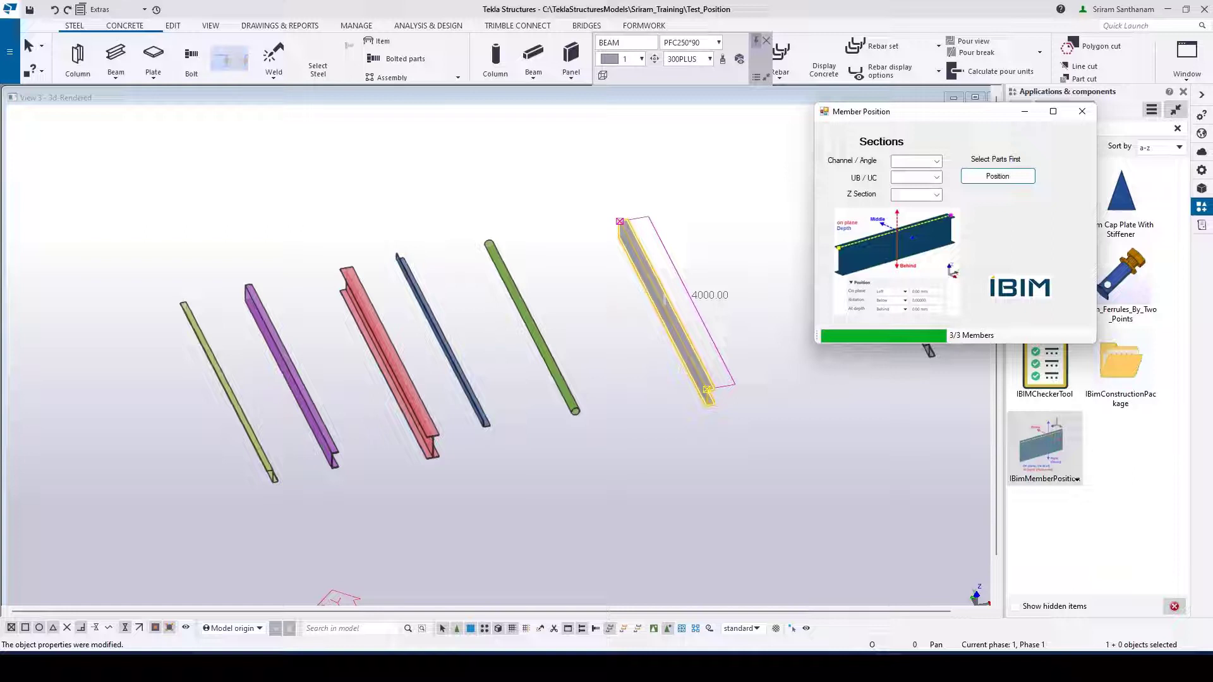
- Undo the last two on-plane position changes of the grey channel beam
scroll(723, 412, up, 6)
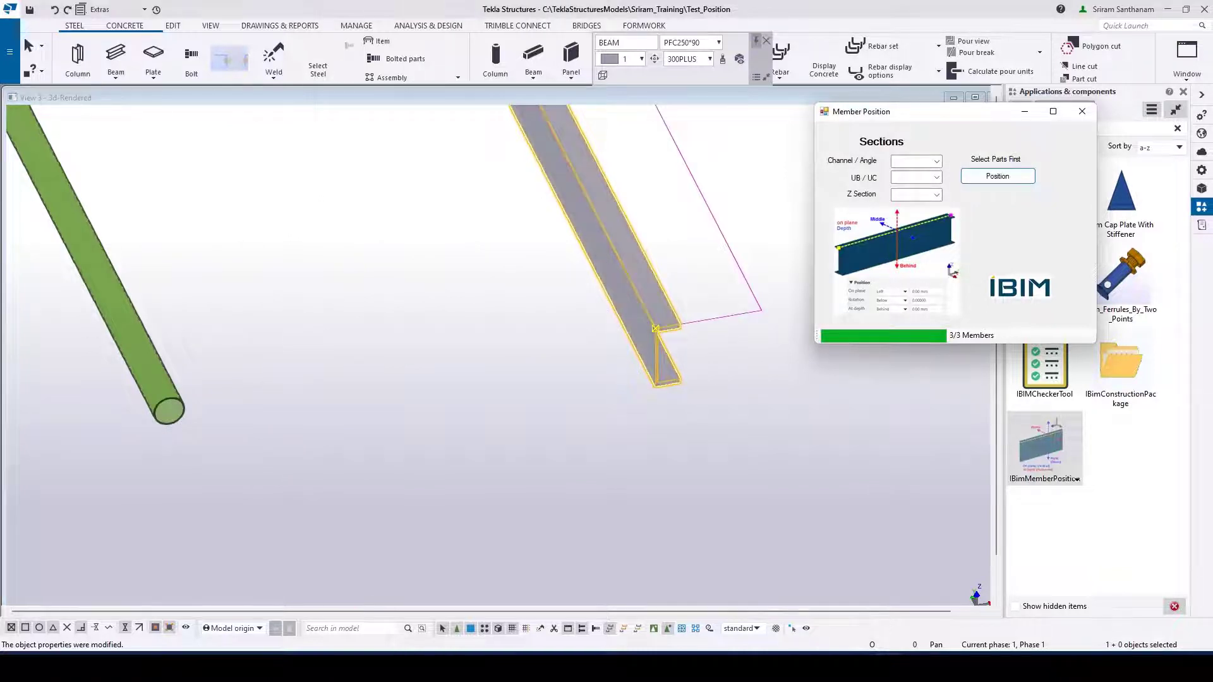
scroll(691, 402, down, 3)
scroll(704, 387, up, 2)
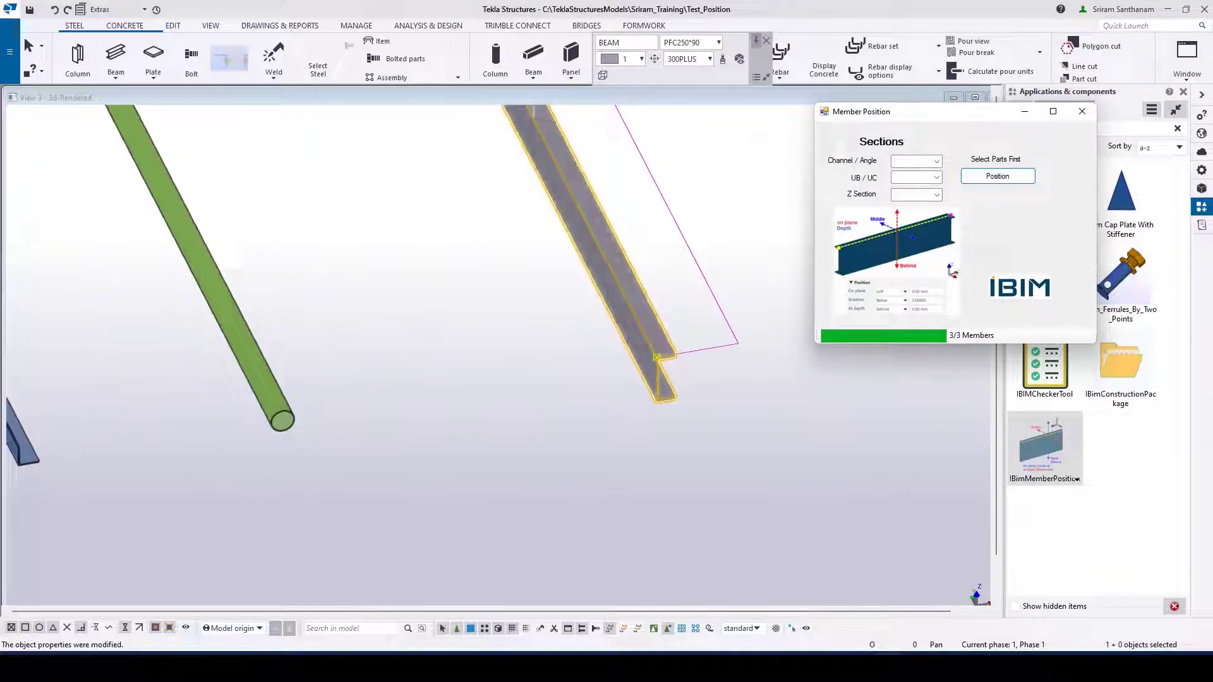
click(54, 10)
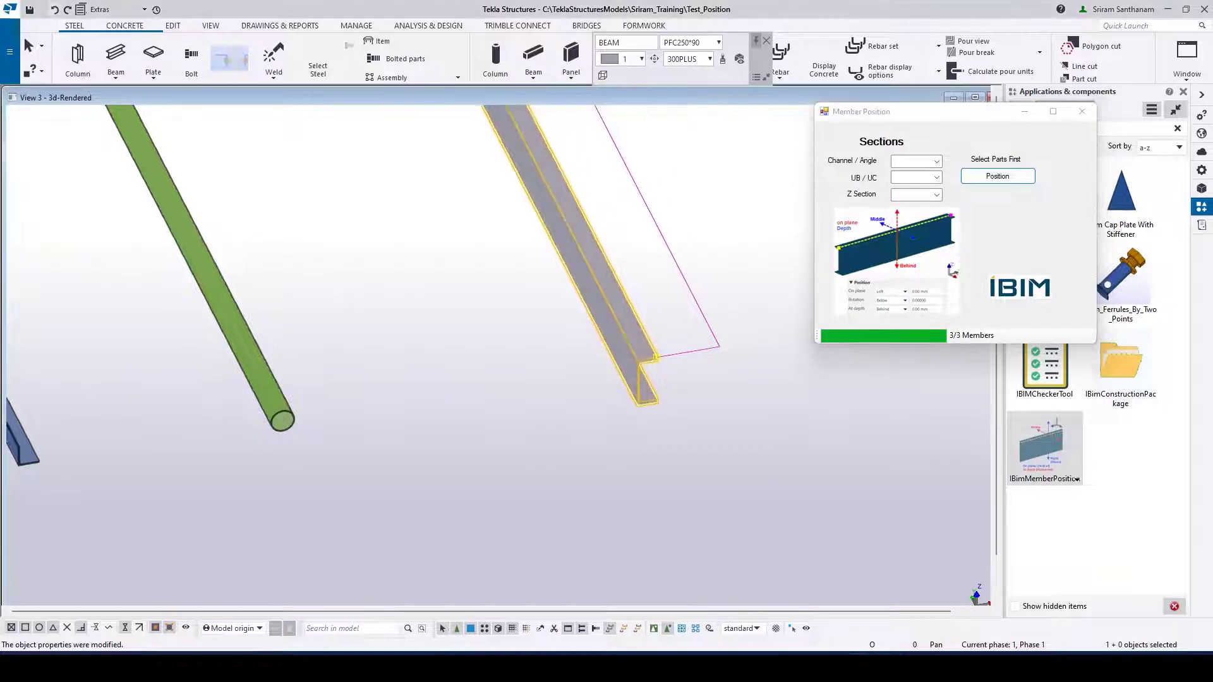
click(54, 9)
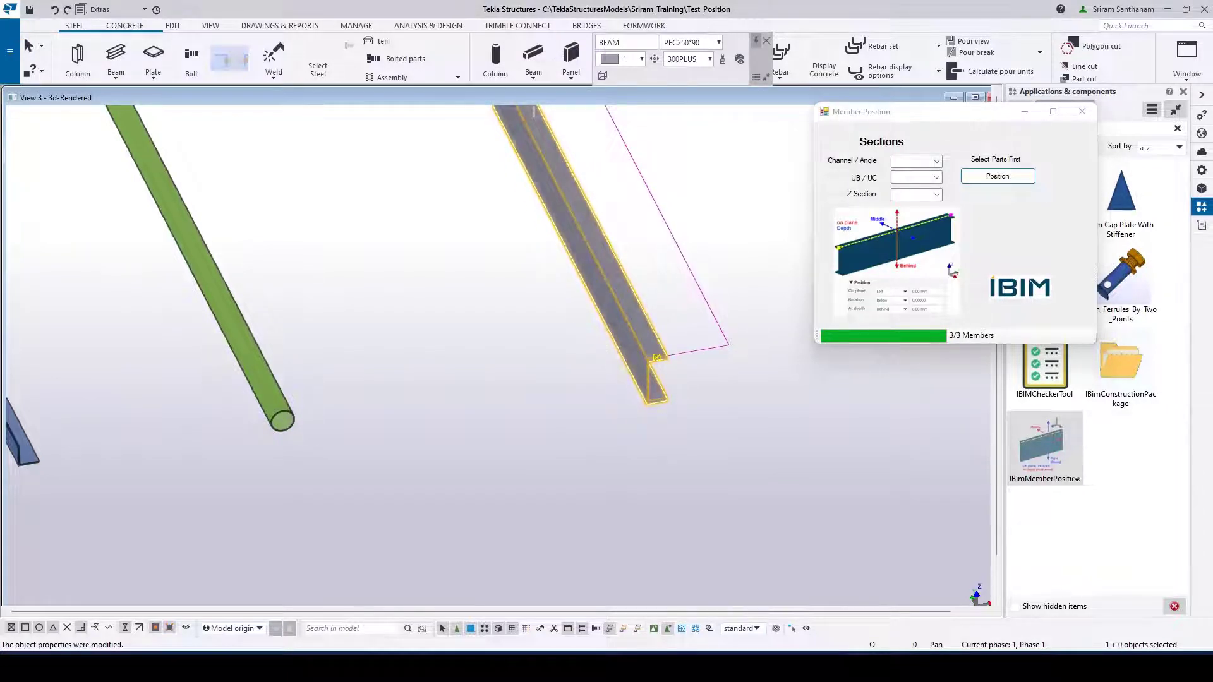
- Apply the Member Position tool to the grey channel beam and to the green CHS114.3*3.6 brace
click(998, 175)
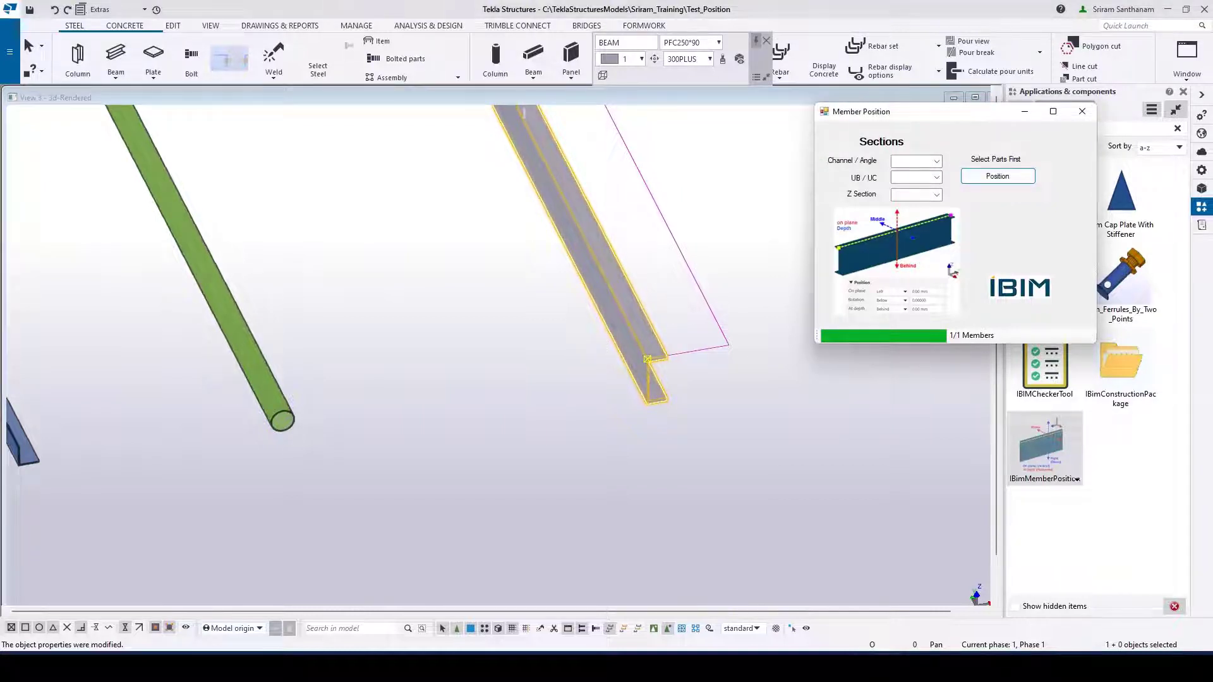
scroll(712, 357, down, 3)
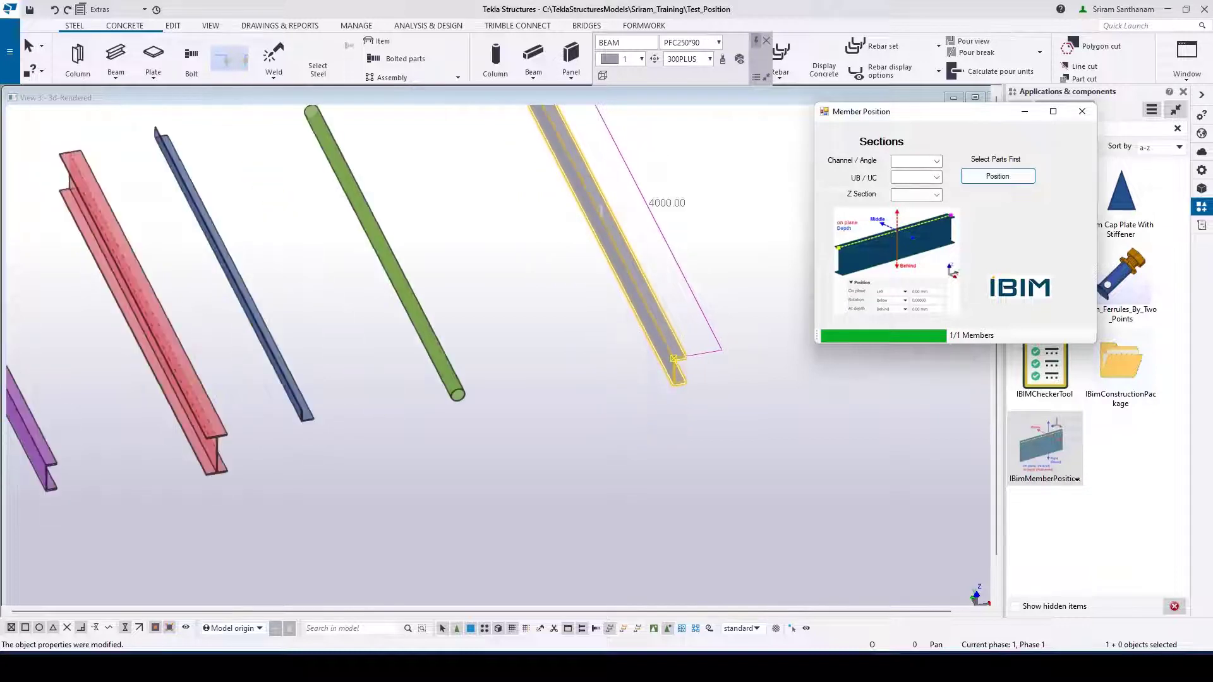
click(474, 302)
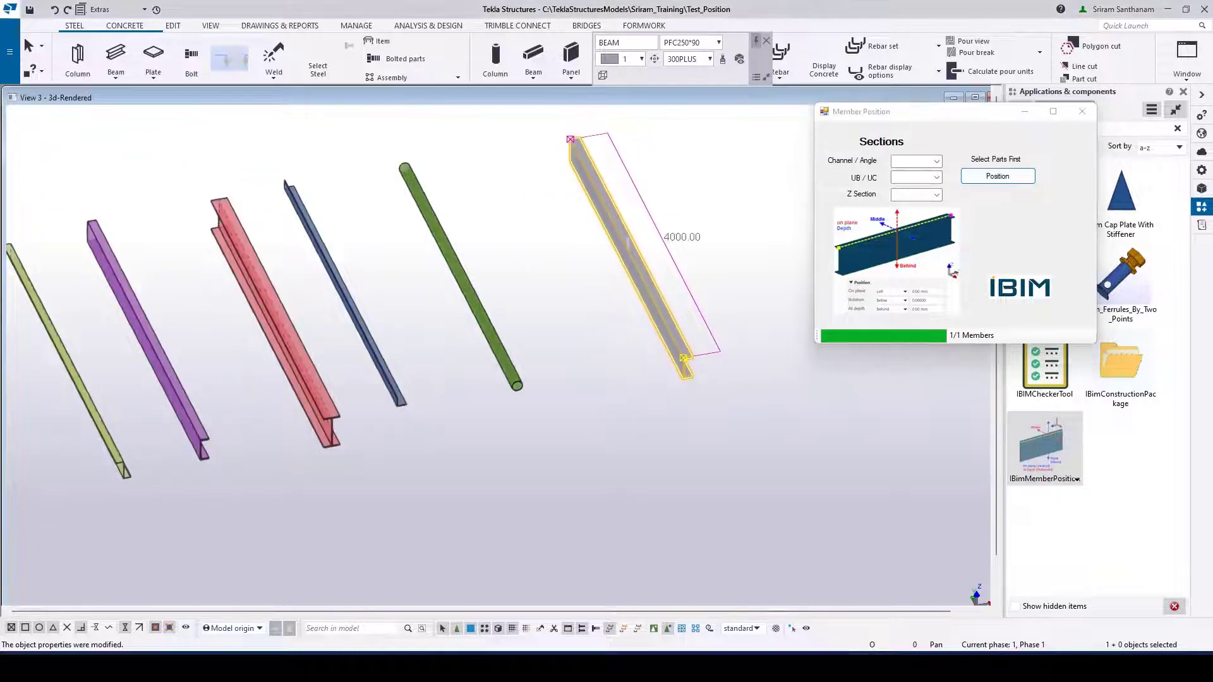
click(473, 302)
scroll(528, 413, up, 5)
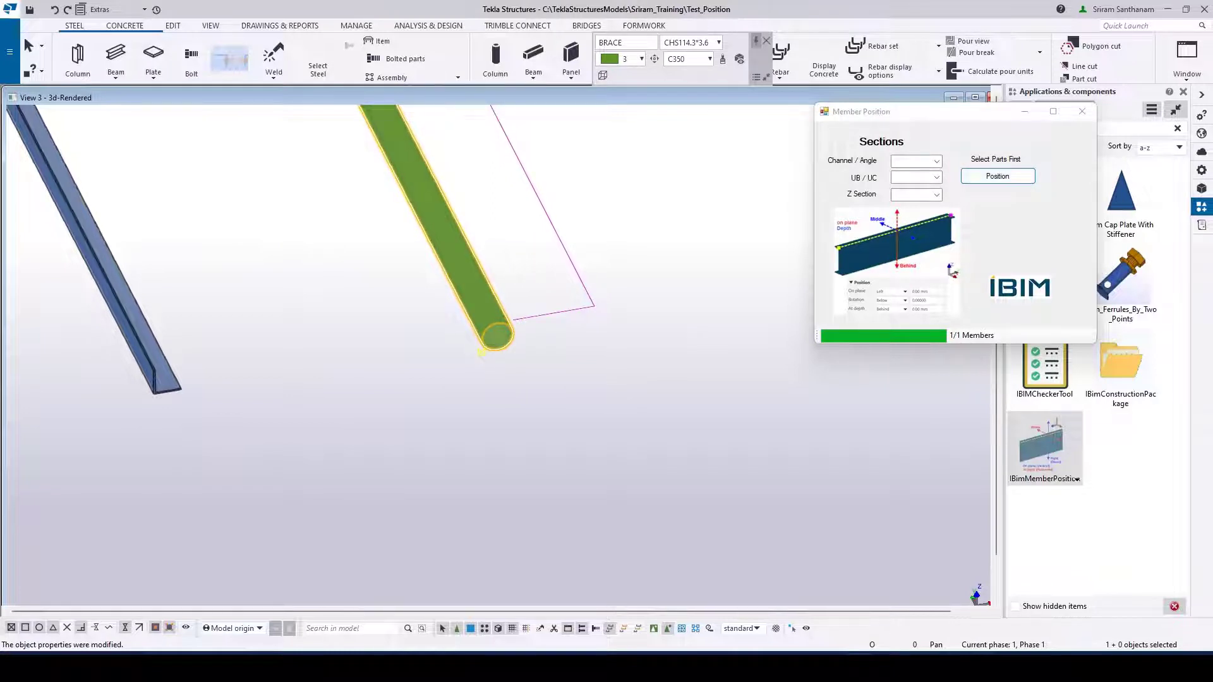
click(998, 176)
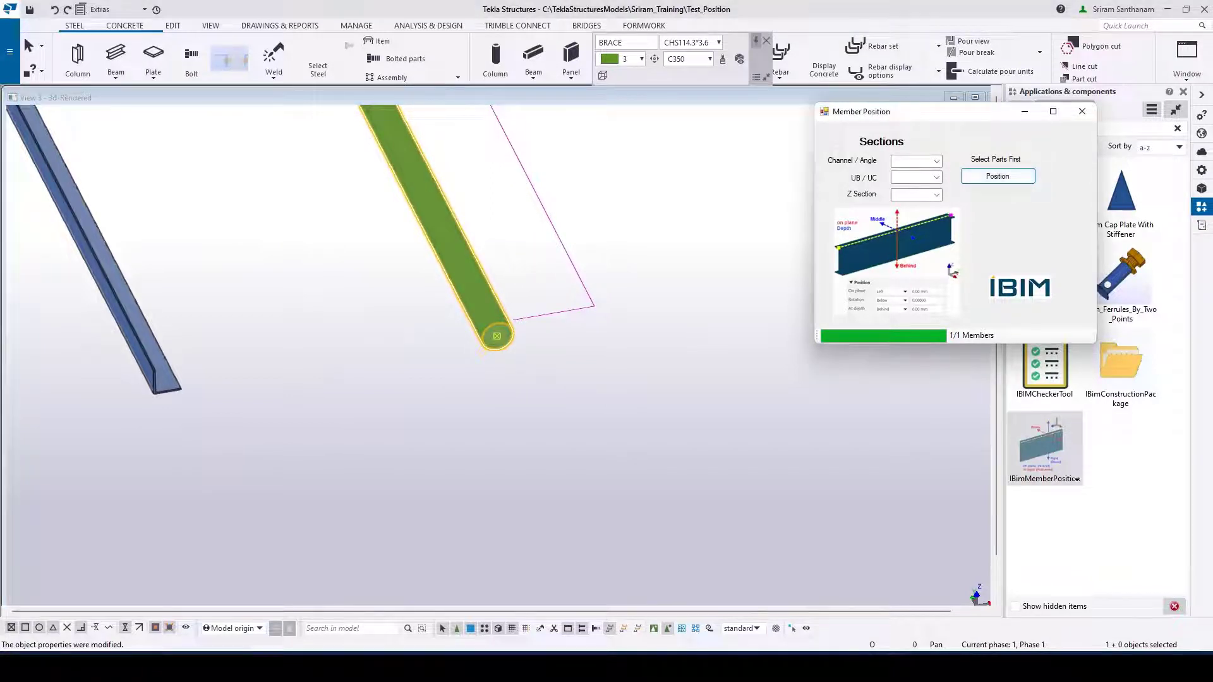
- Apply the Member Position tool to the blue EA100*100*6 angle brace
click(104, 265)
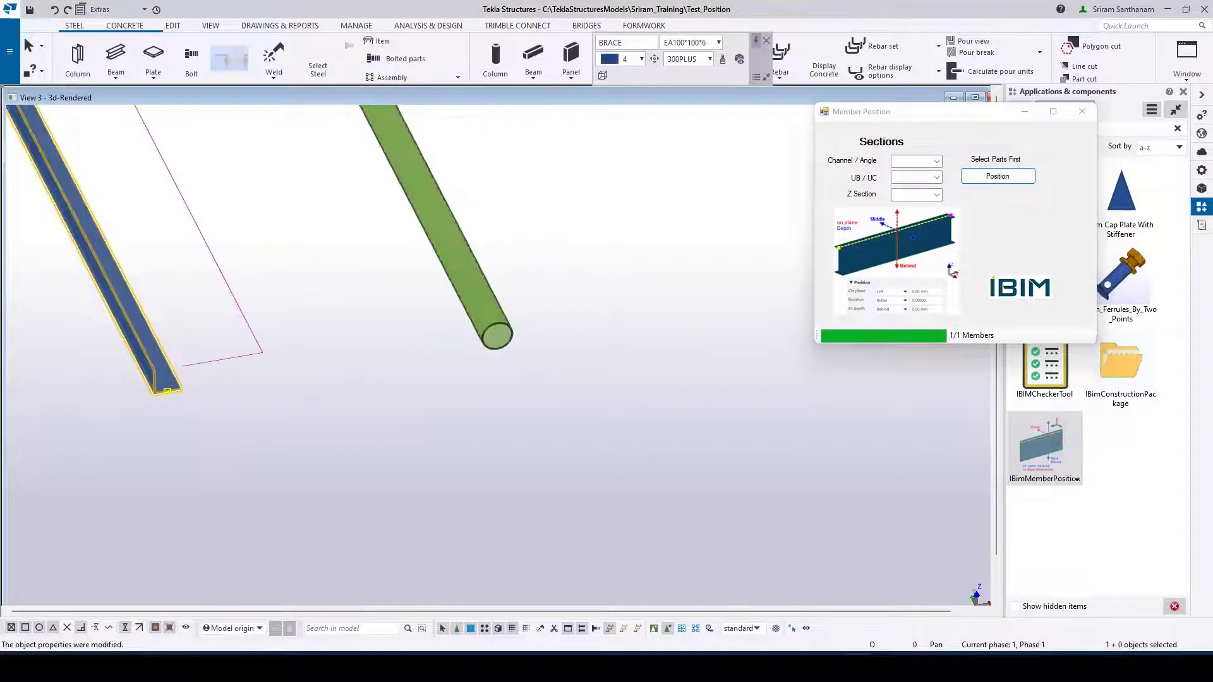
scroll(160, 391, up, 3)
click(997, 176)
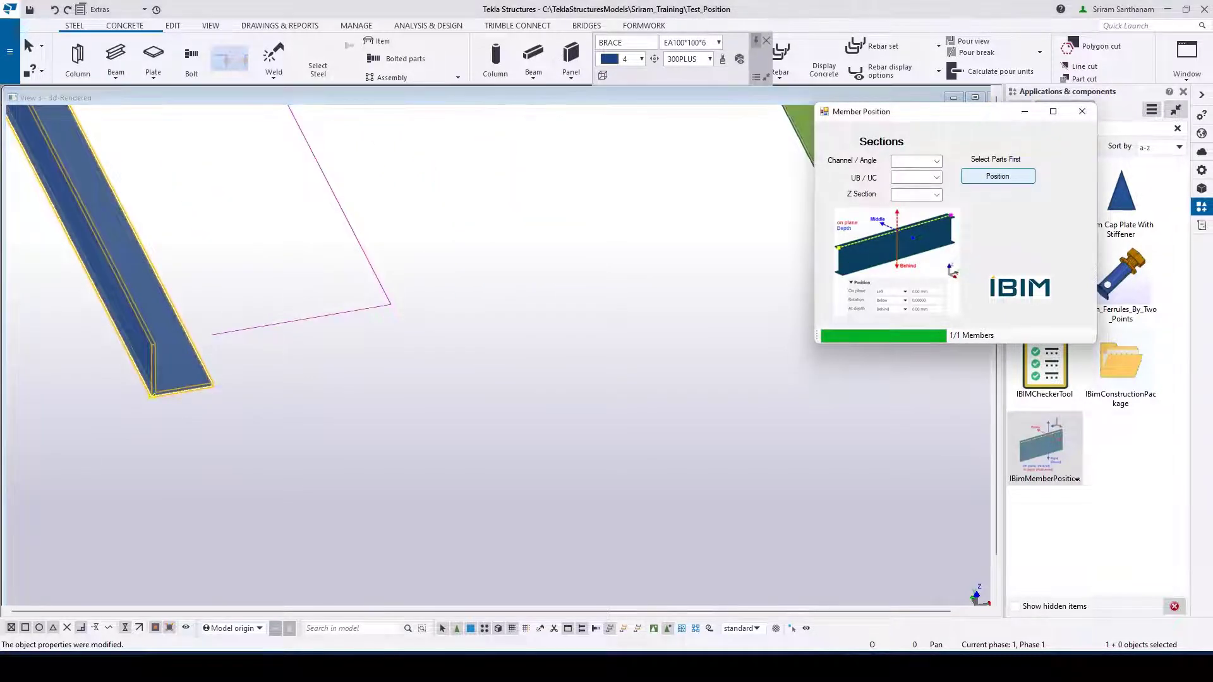
scroll(143, 404, up, 3)
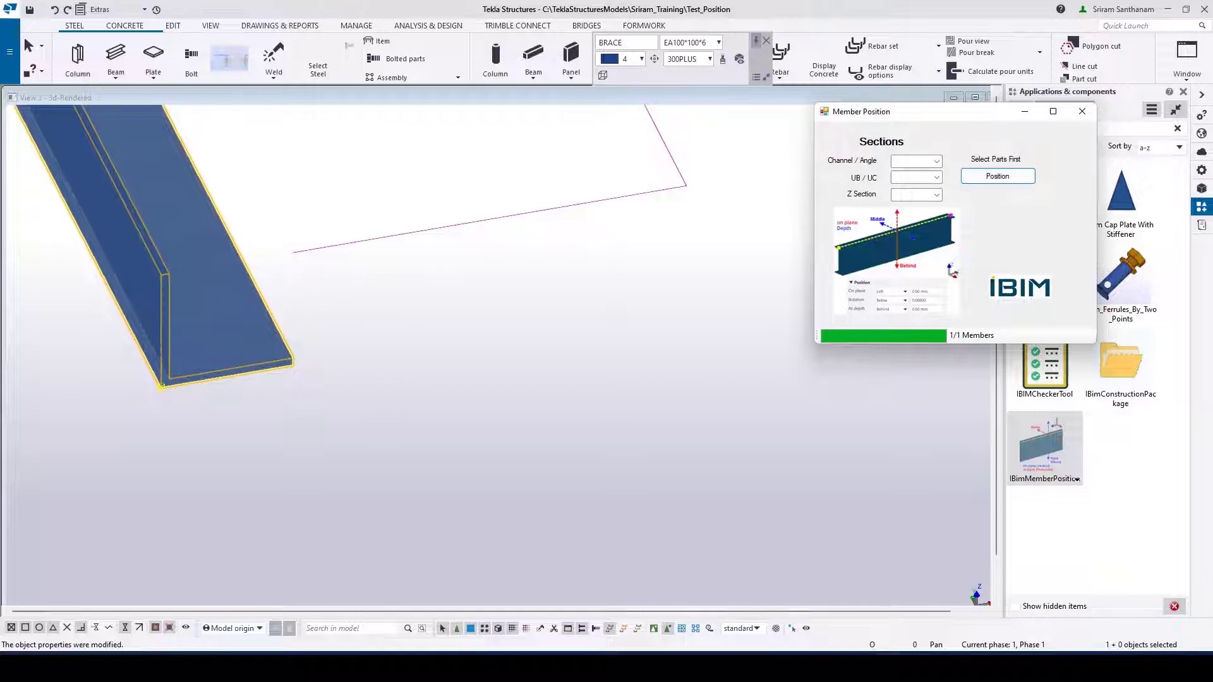
scroll(744, 345, down, 5)
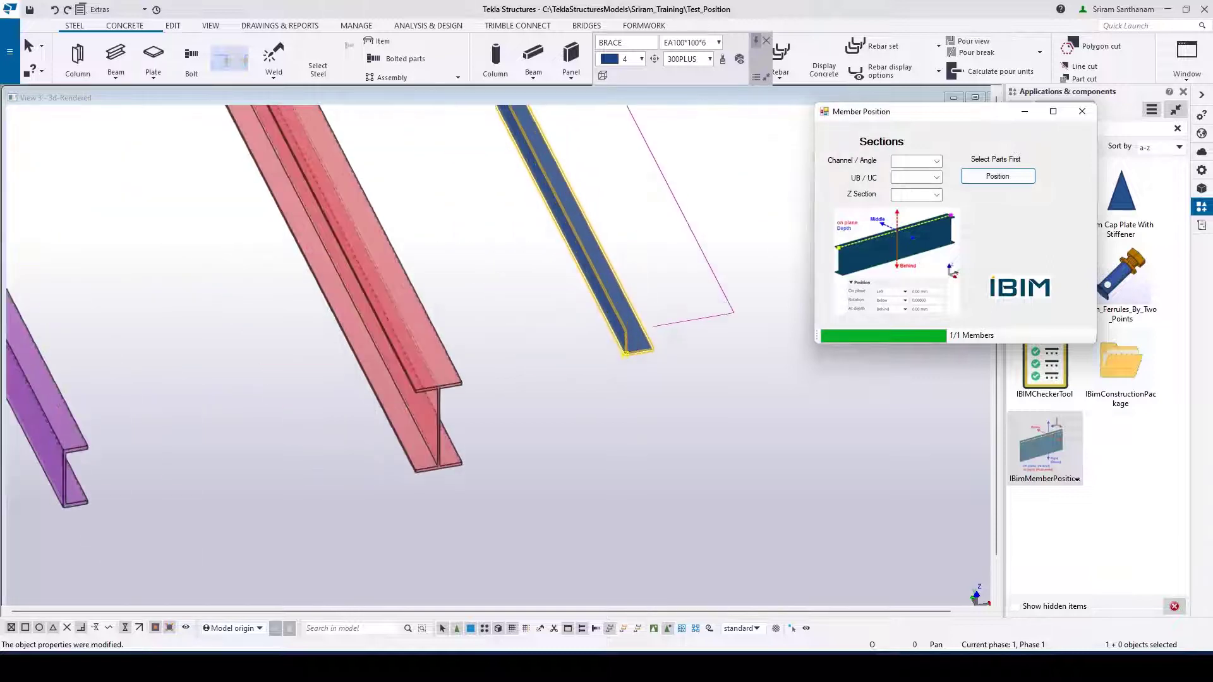
- Try positioning the red UB360*51 beam with the UB / UC section option set to Column
scroll(372, 431, up, 2)
click(405, 395)
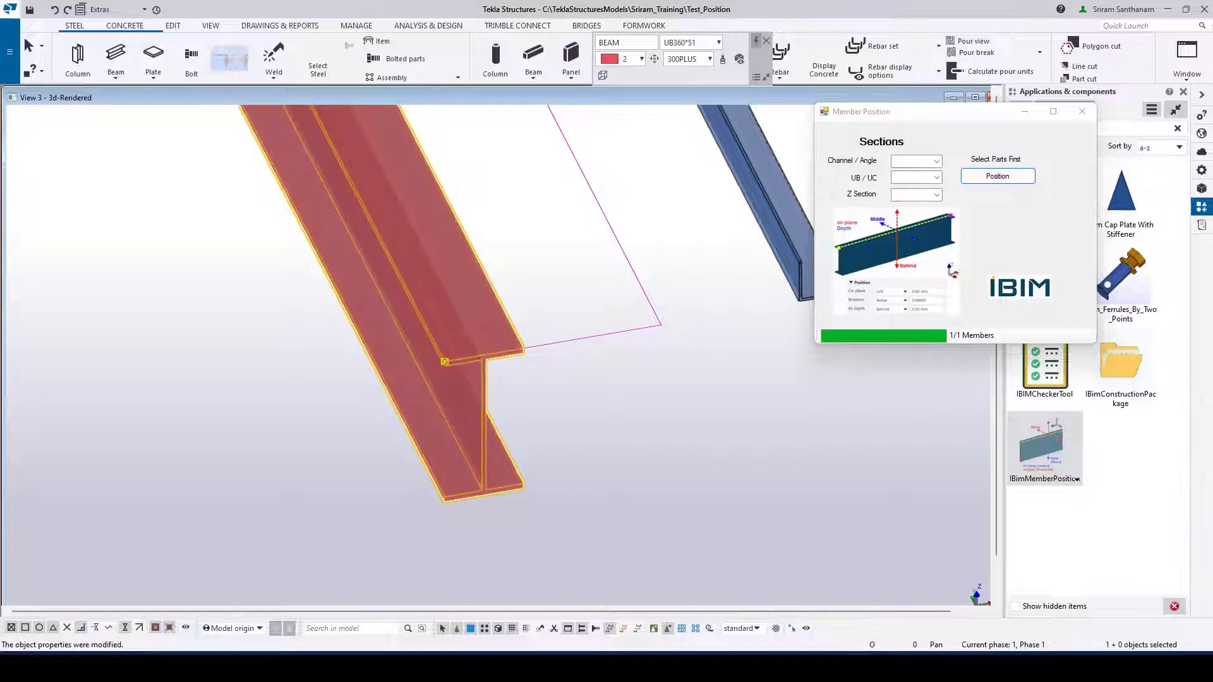
click(937, 178)
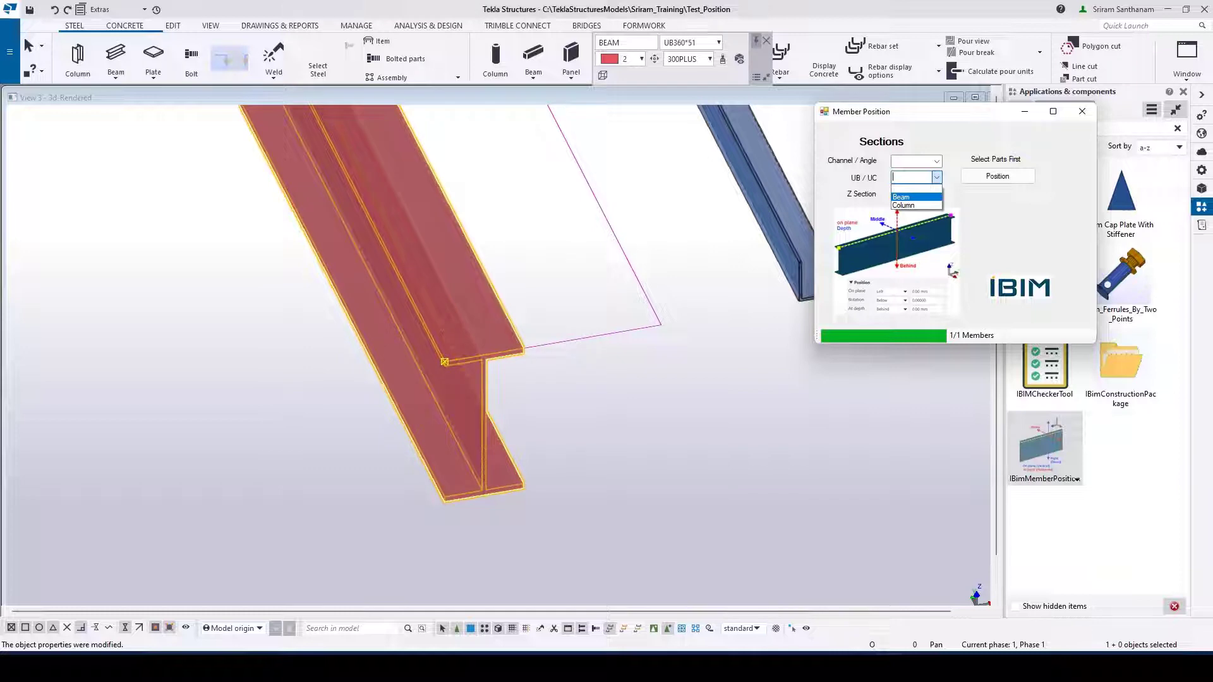
click(910, 205)
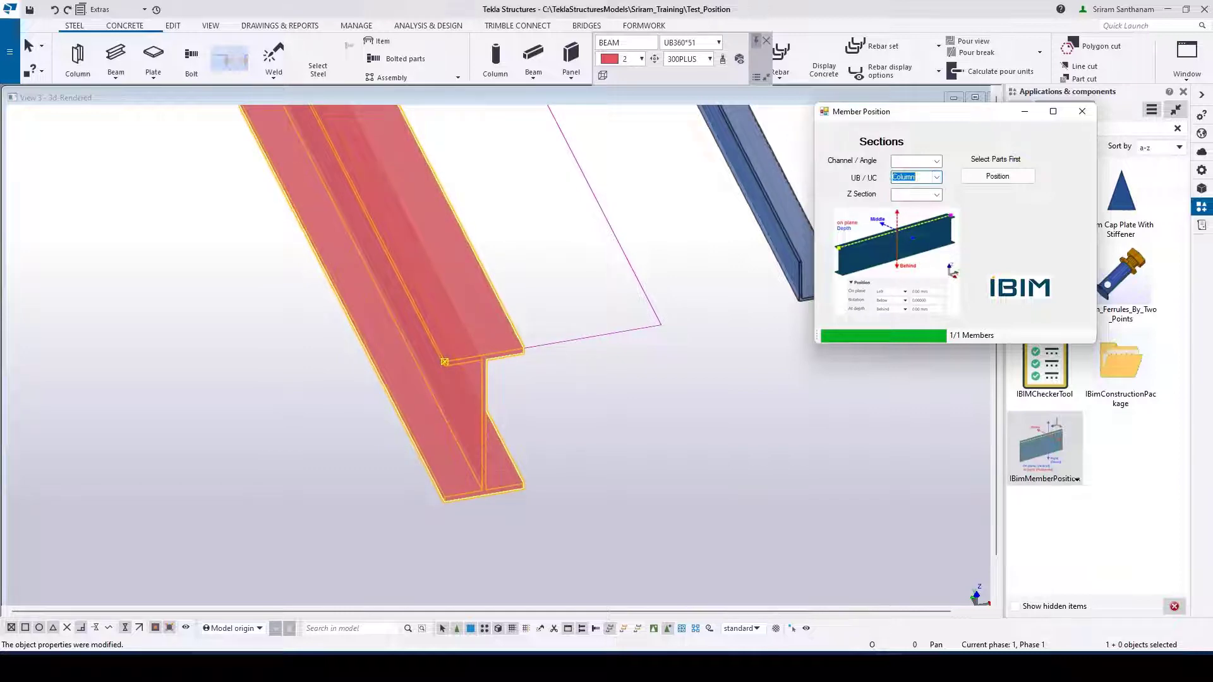
click(997, 176)
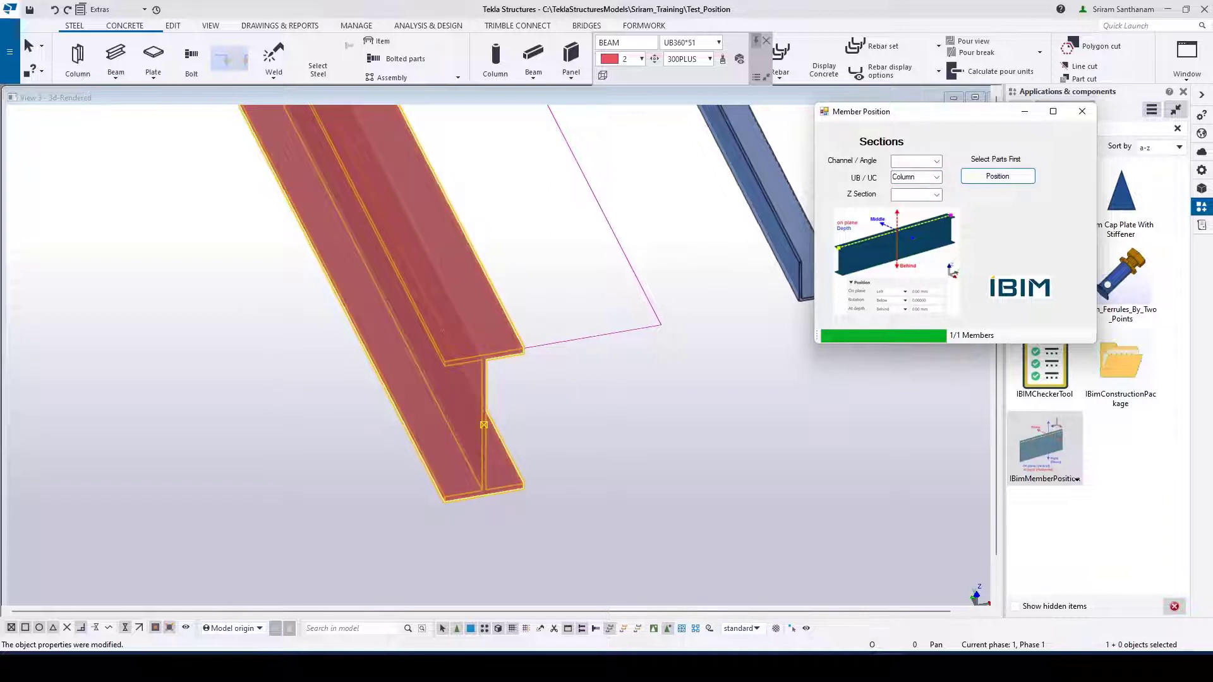
click(482, 423)
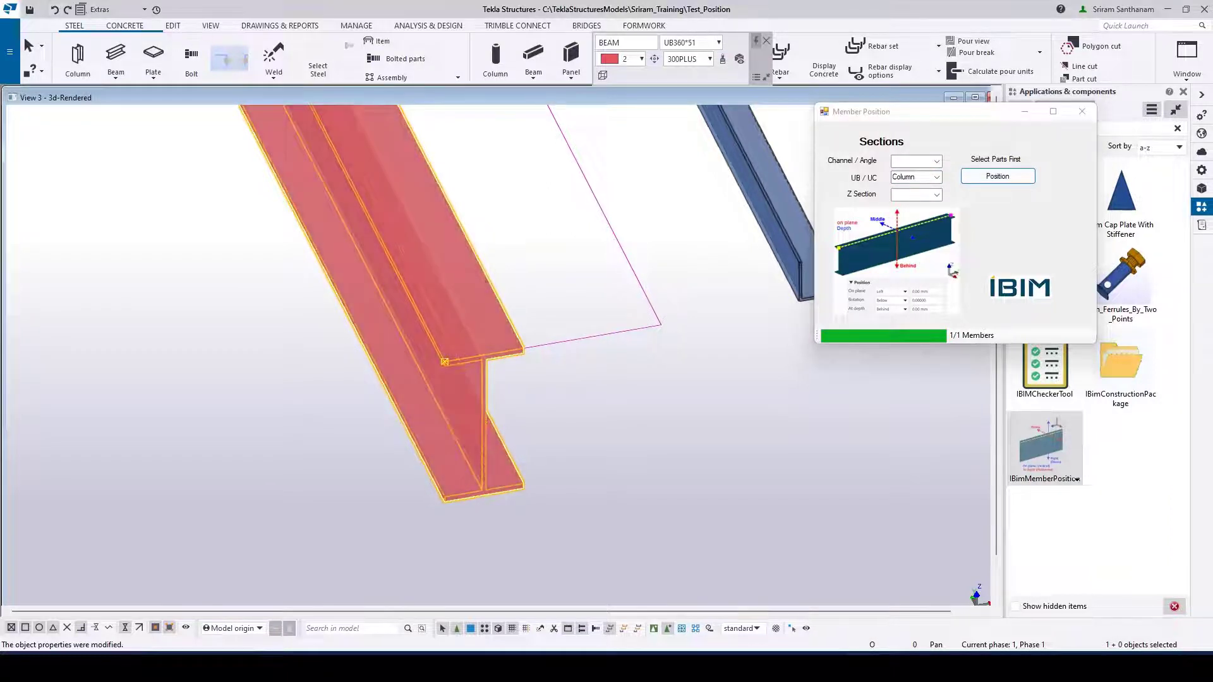
- Position the red UB360*51 beam with the UB / UC section option set to Beam
click(936, 177)
click(910, 194)
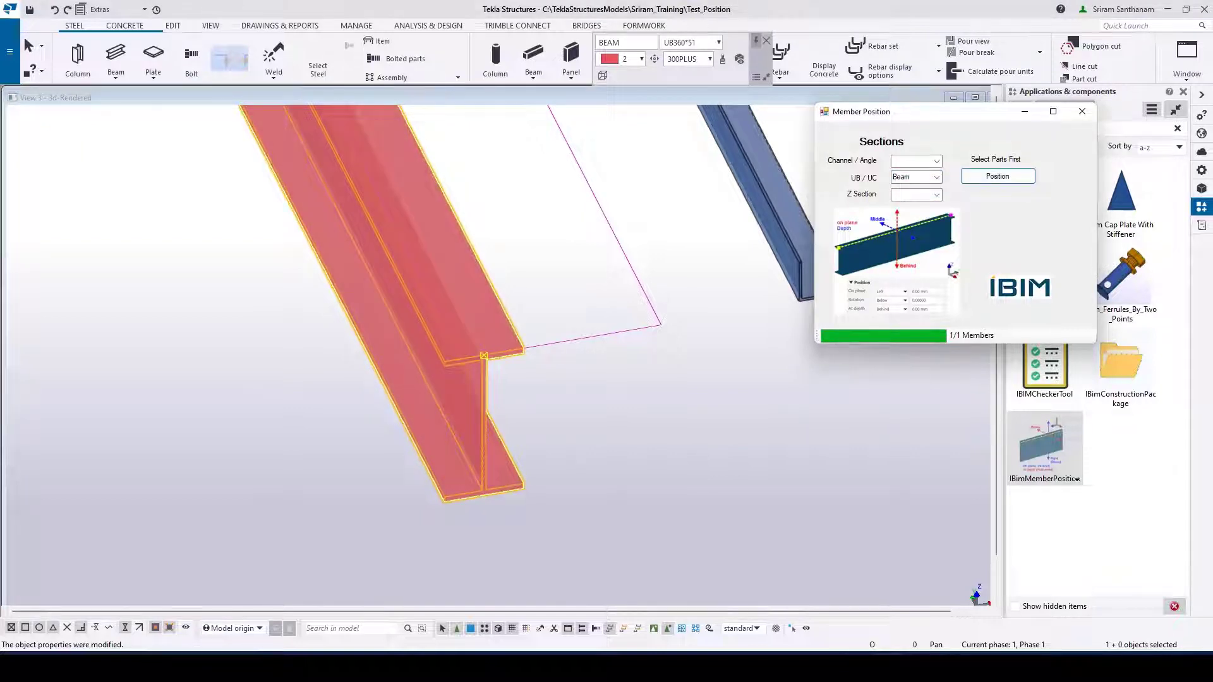
- Apply the Member Position tool to the purple PFC250*90 channel beam
scroll(726, 427, down, 5)
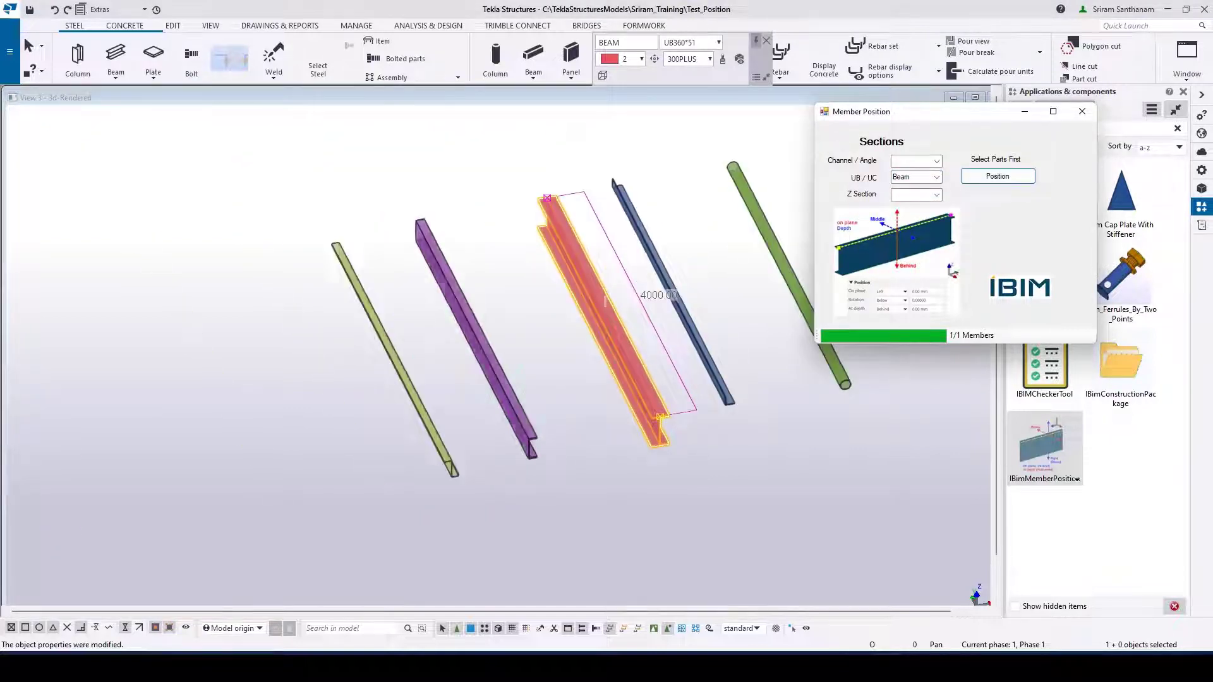
scroll(536, 447, up, 5)
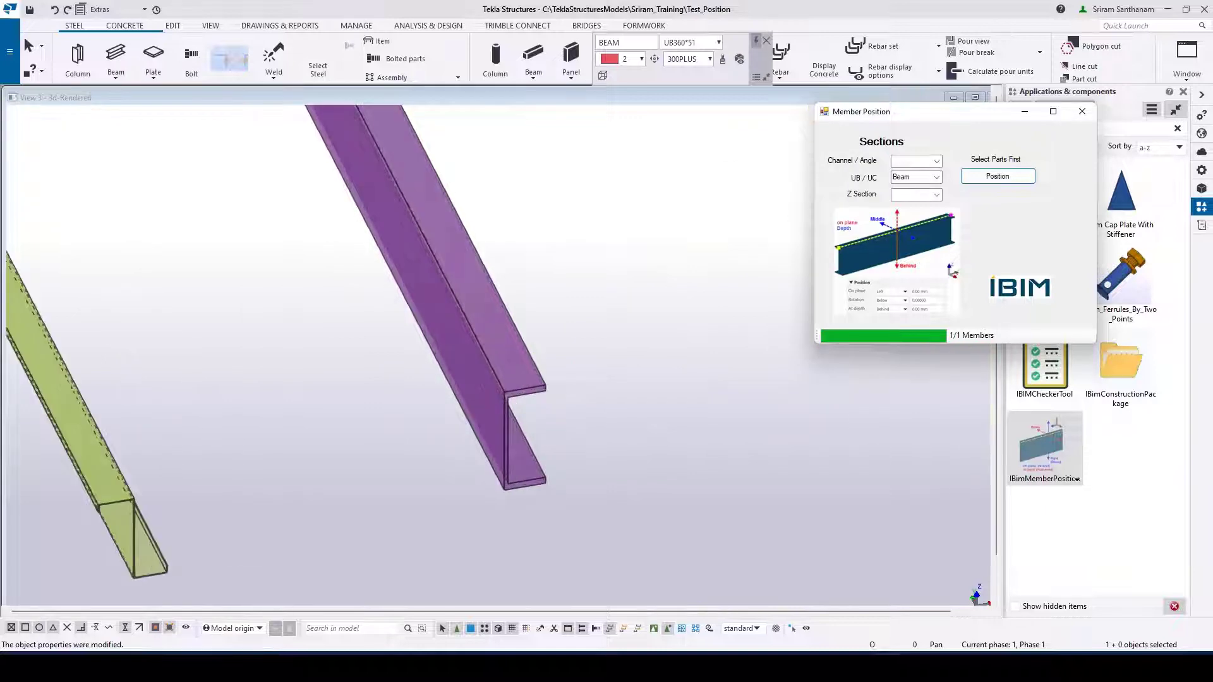
click(525, 388)
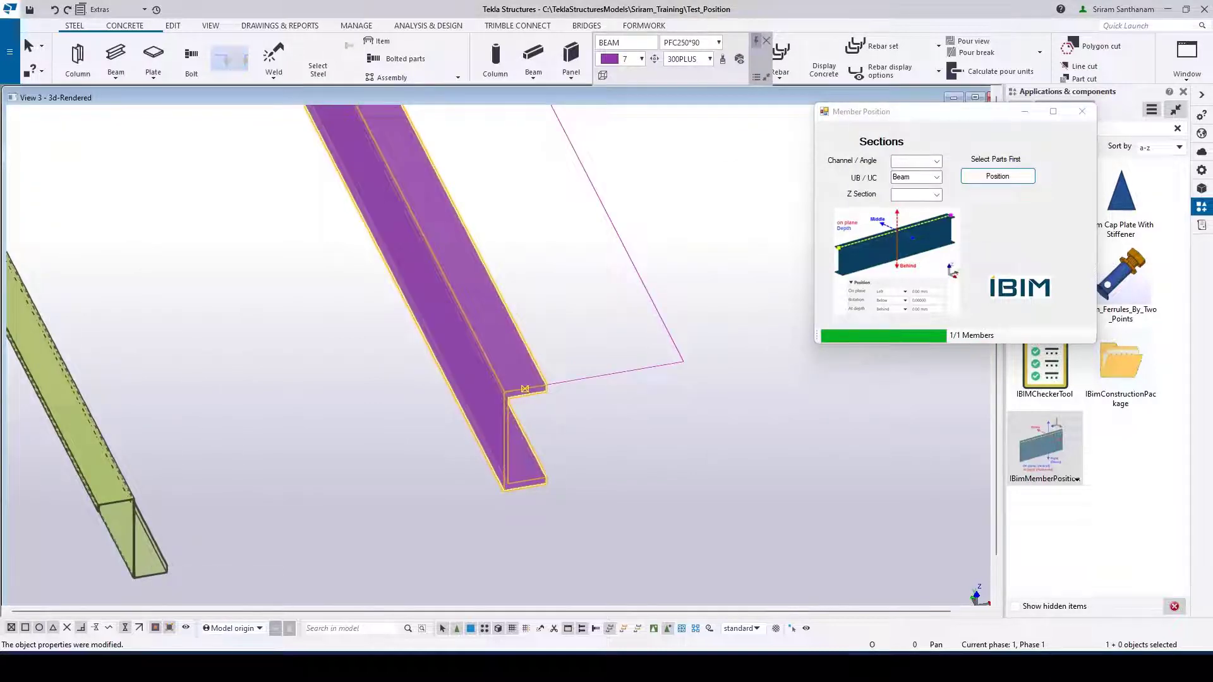
click(998, 176)
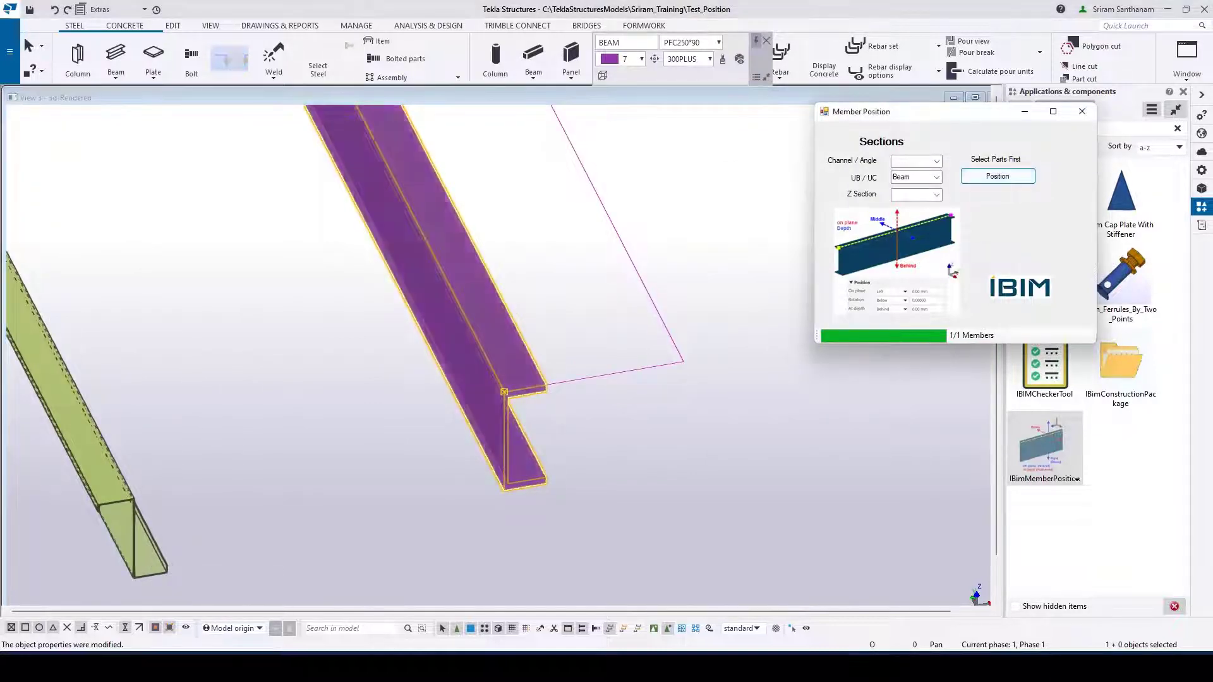
- Try positioning the light green LYS-Z20019 purlin with the Z Section option left blank
scroll(559, 458, down, 6)
scroll(300, 507, up, 6)
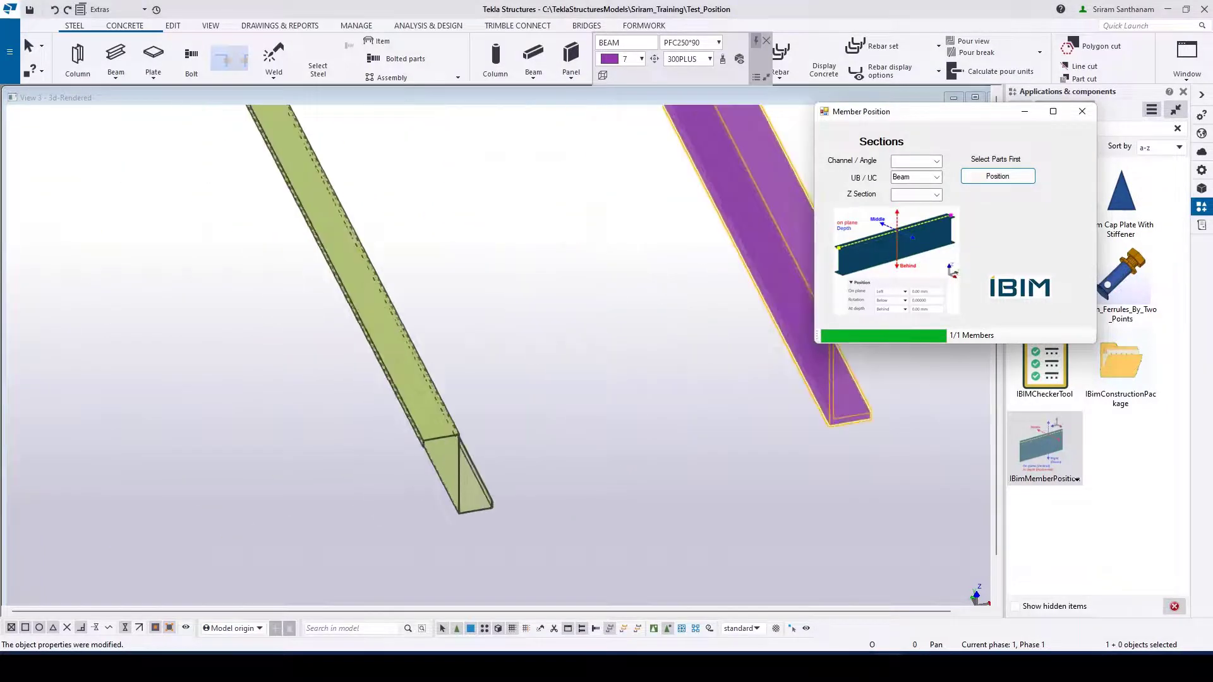
scroll(344, 509, up, 2)
click(436, 354)
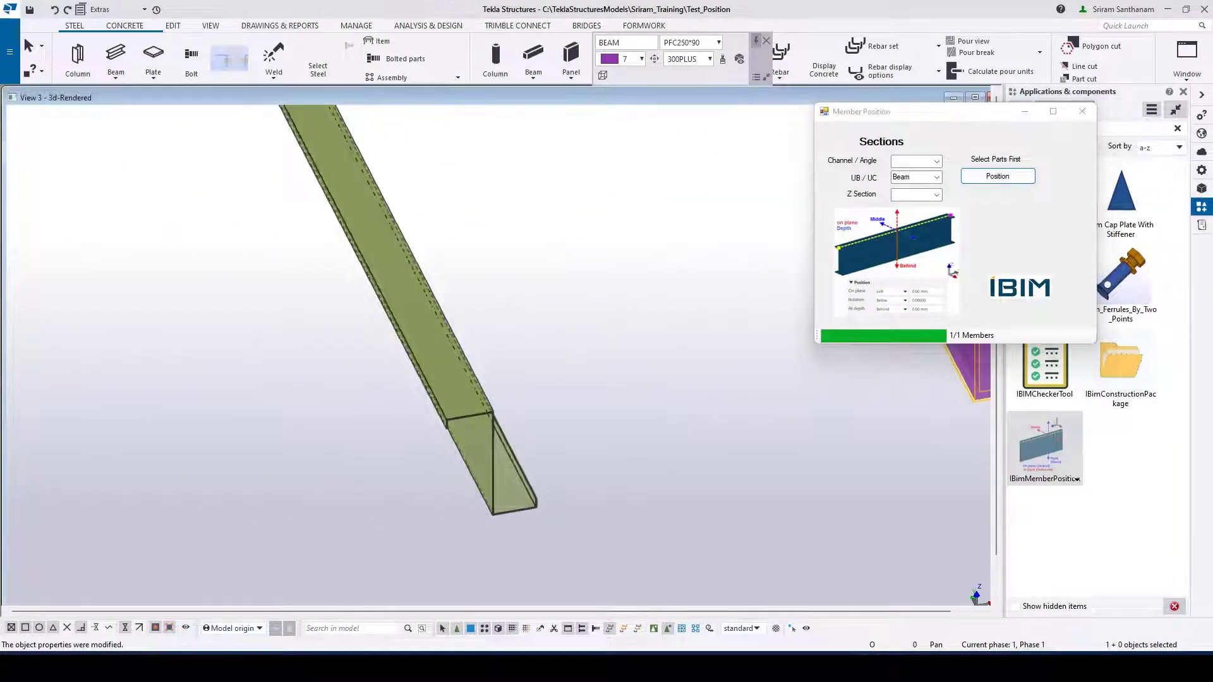
click(469, 410)
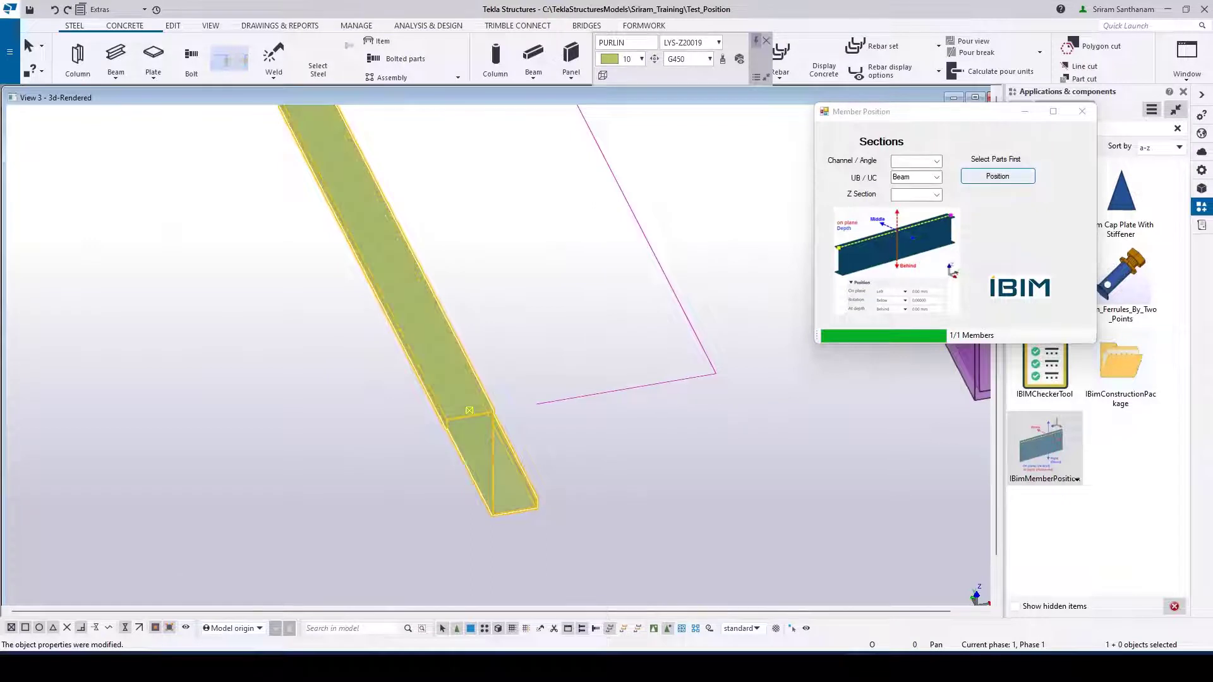
click(998, 177)
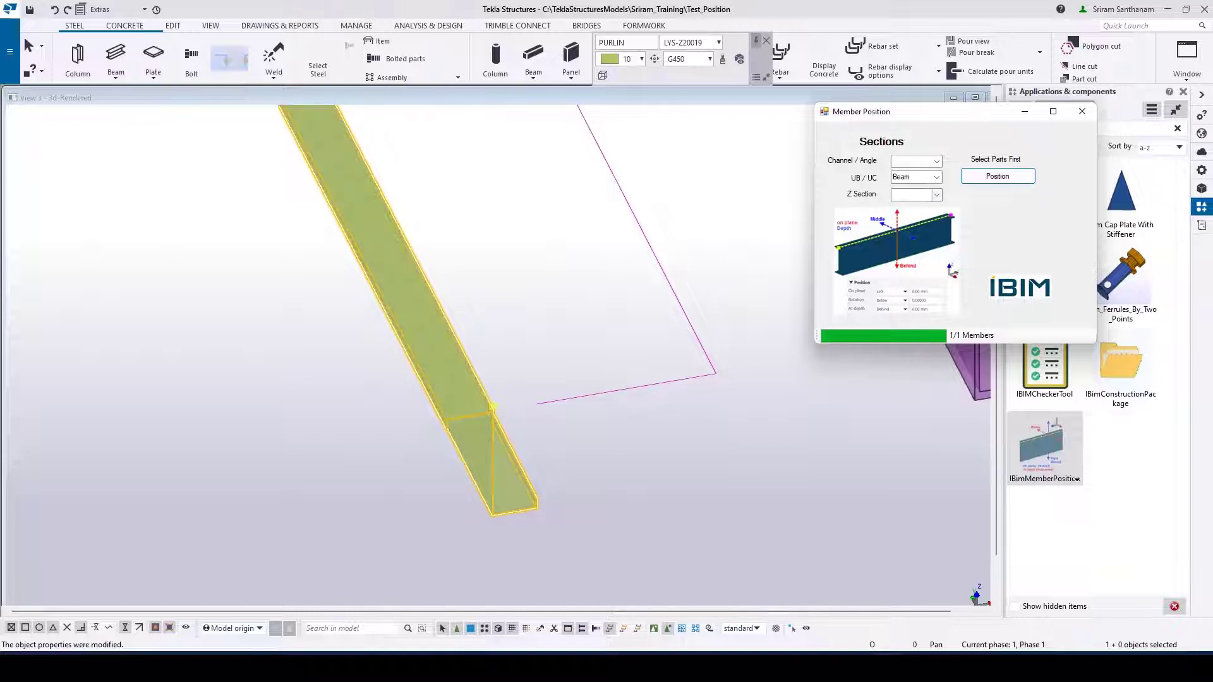
- Position the LYS-Z20019 purlin with the Z Section option set to Front
click(936, 196)
click(913, 208)
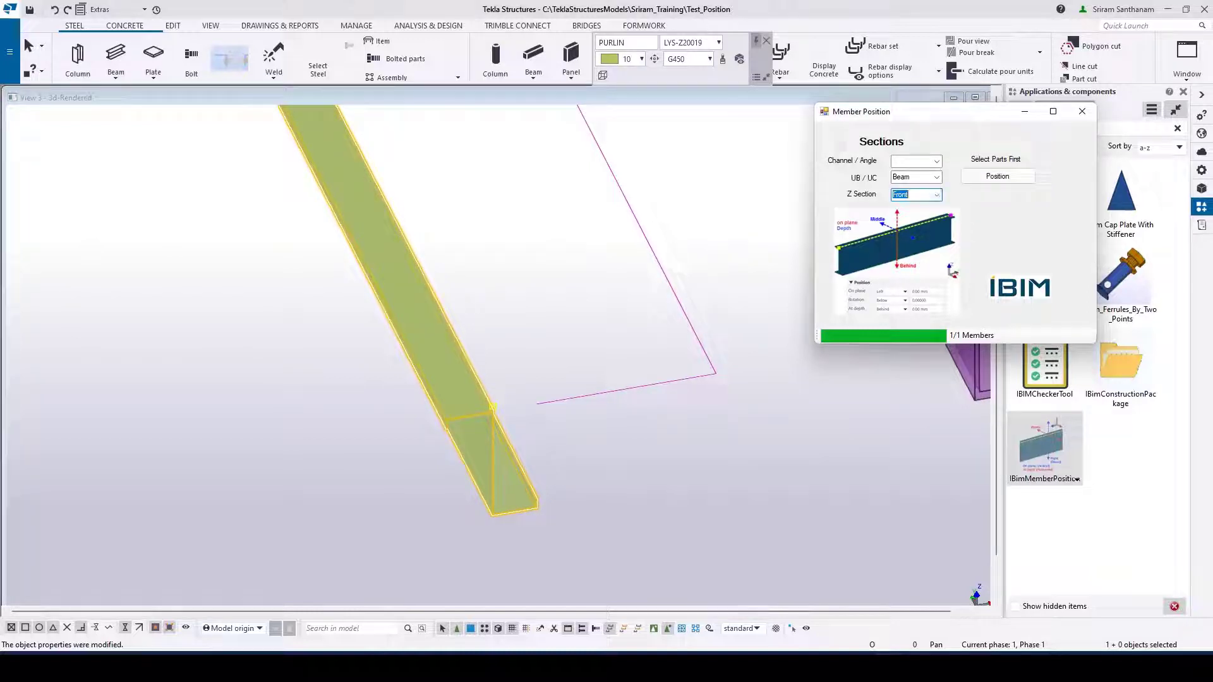
click(997, 176)
- Select all seven steel members of the second group and apply the Member Position tool to them together
scroll(258, 454, down, 5)
scroll(269, 443, down, 3)
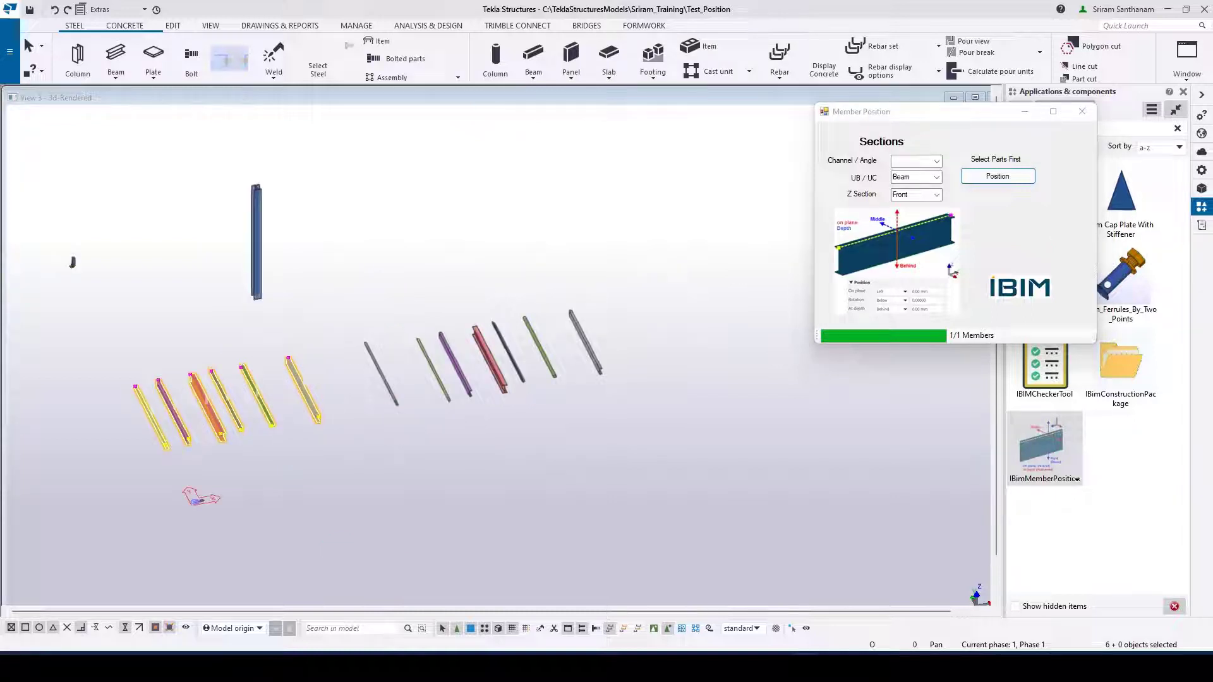
scroll(599, 418, up, 5)
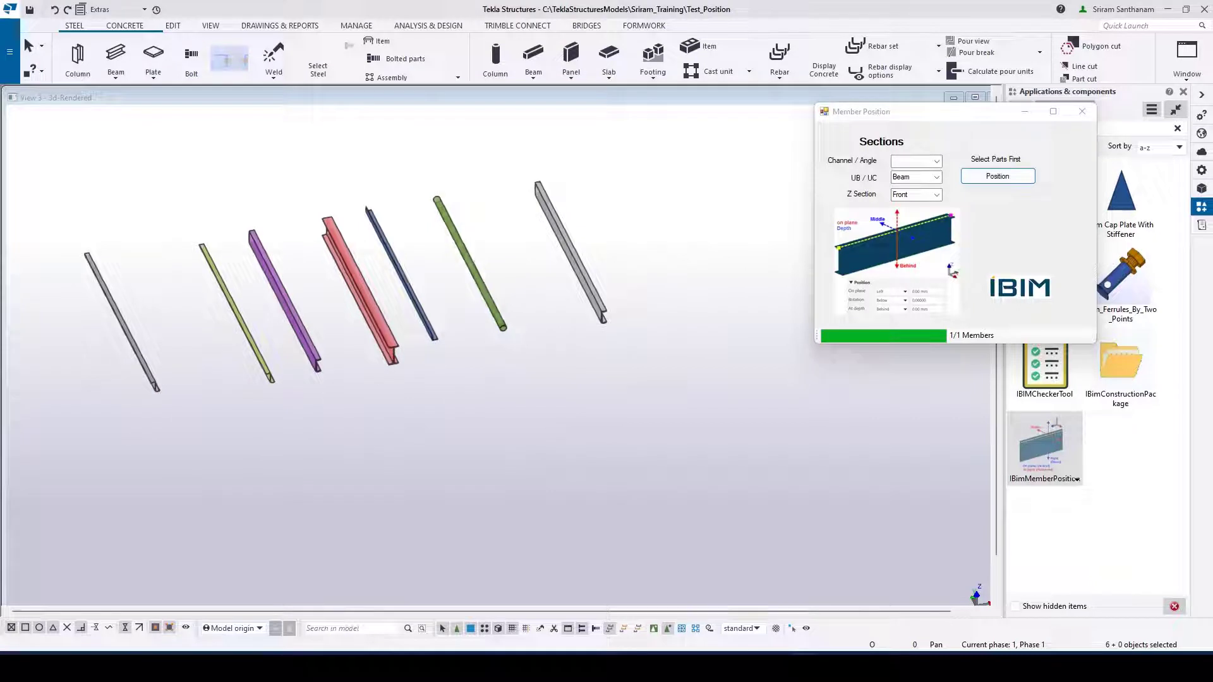
drag(48, 165, 694, 420)
scroll(452, 328, up, 2)
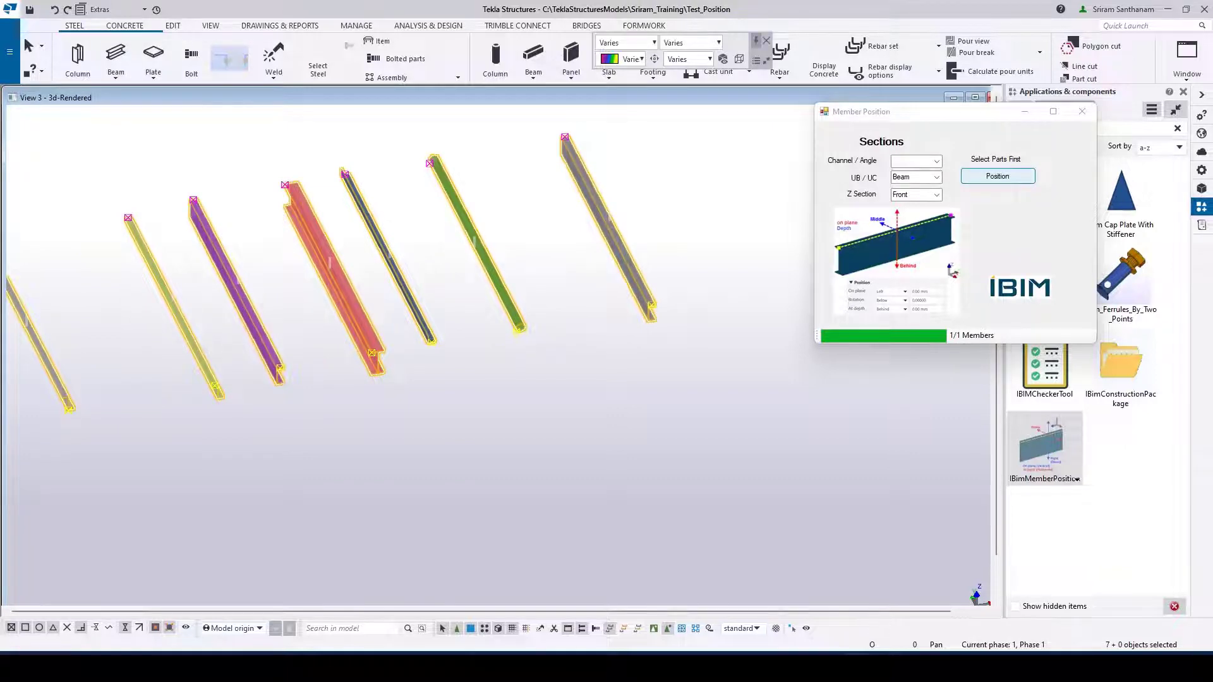
click(997, 176)
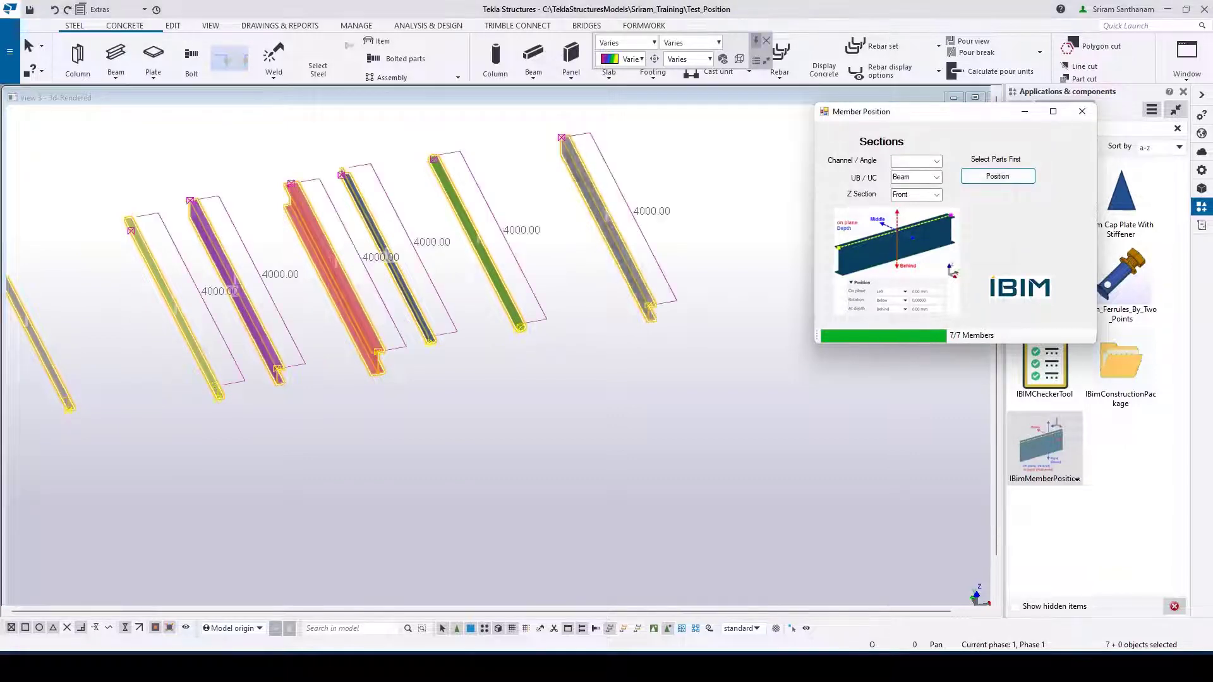
- Examine the end points of the seven repositioned members up close
scroll(647, 313, up, 5)
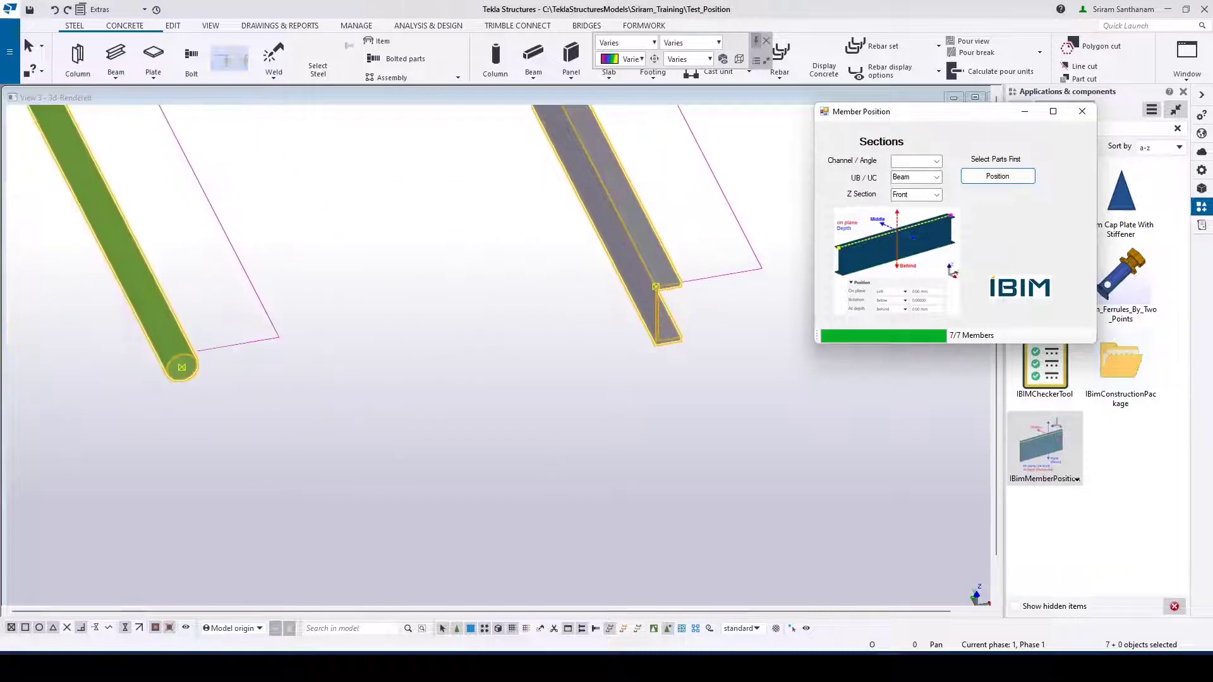
scroll(721, 362, down, 5)
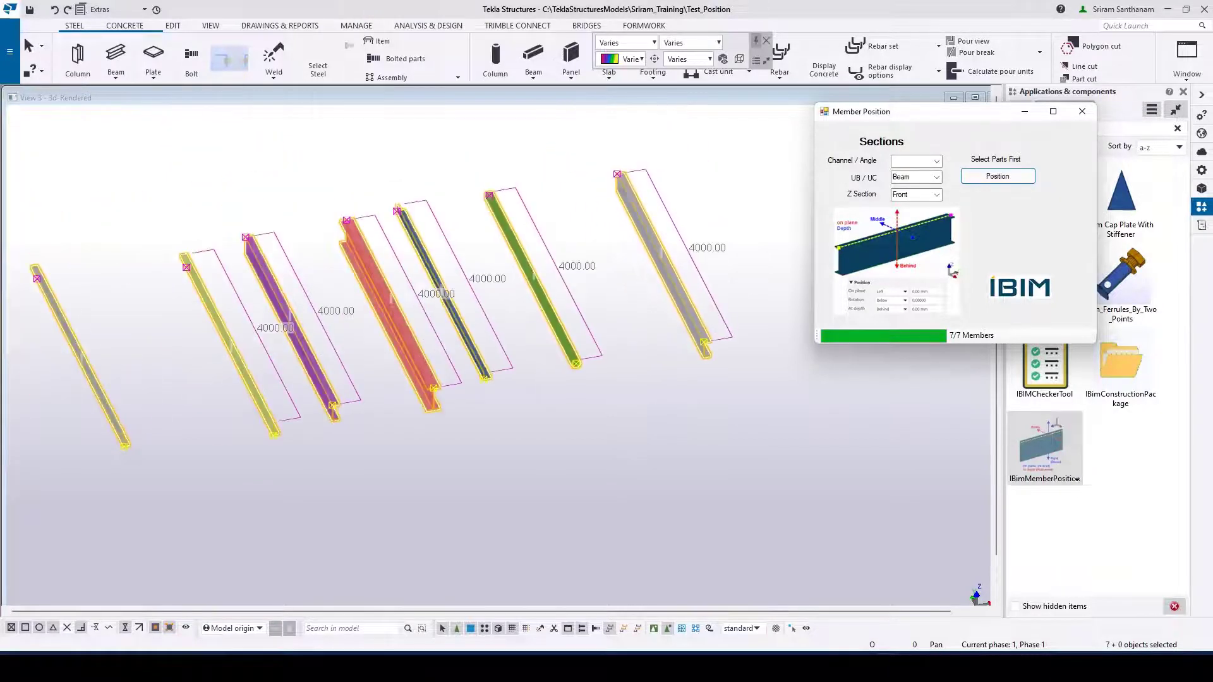
scroll(634, 352, up, 4)
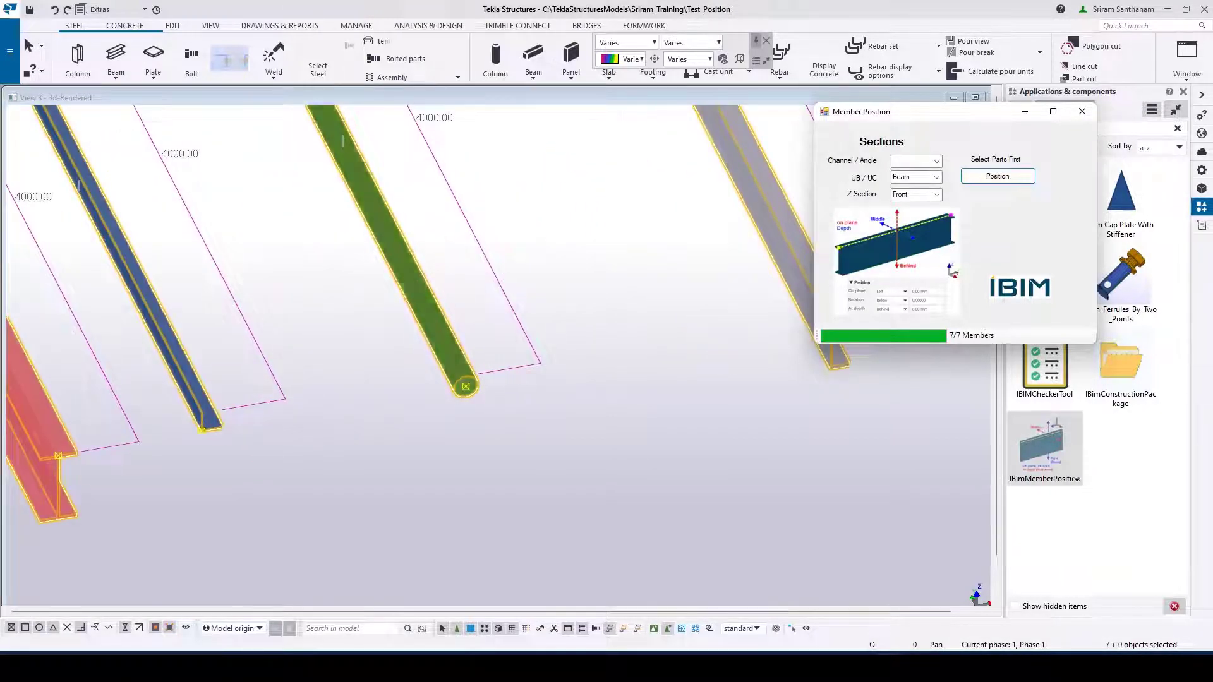
scroll(634, 352, down, 4)
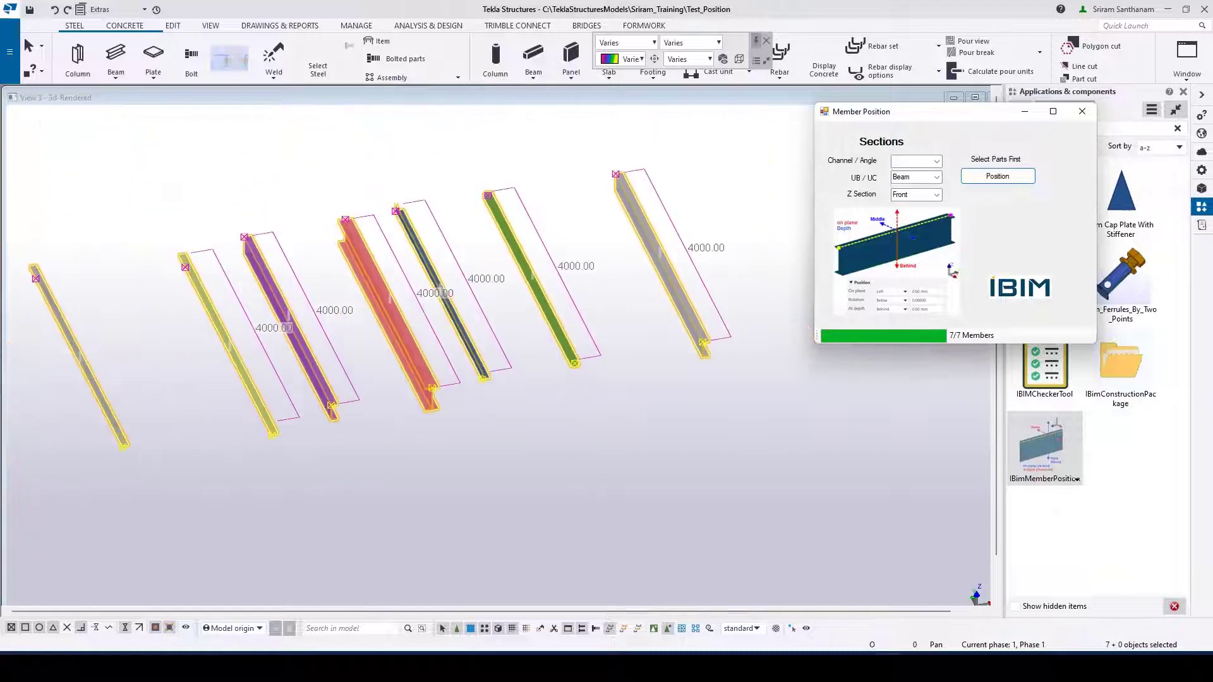
scroll(227, 405, up, 4)
scroll(227, 404, down, 4)
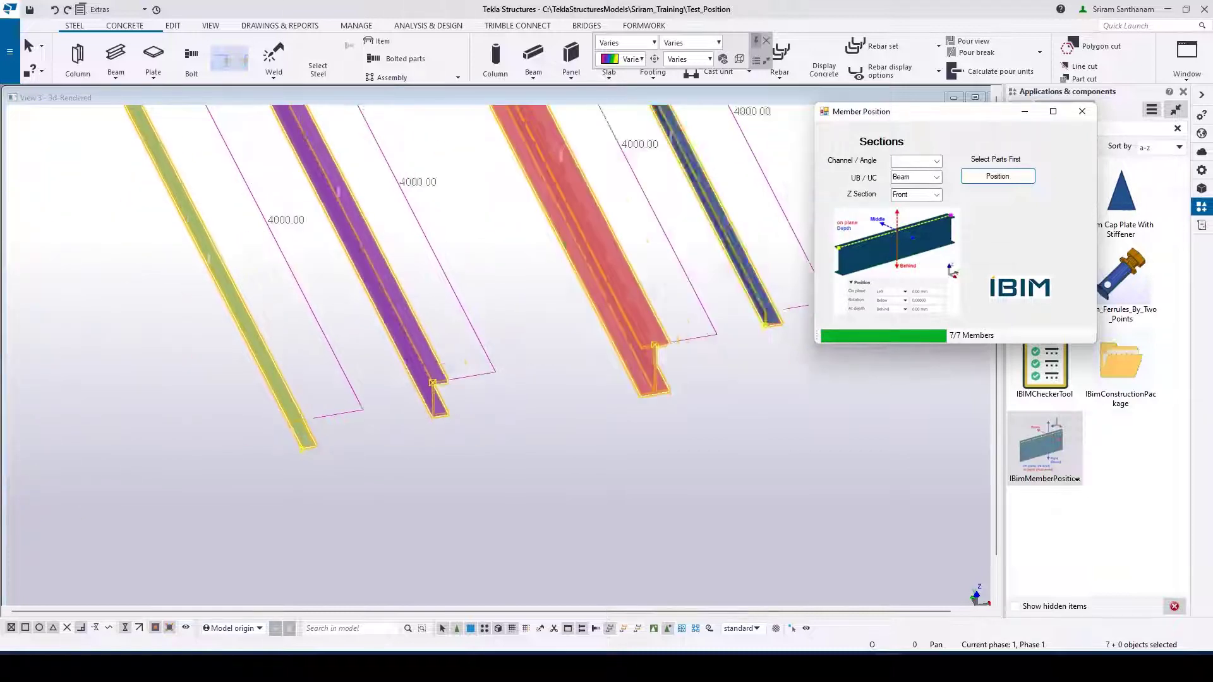
- Position the blue UC310*97 column with the UB / UC section option set to Column
scroll(418, 459, down, 6)
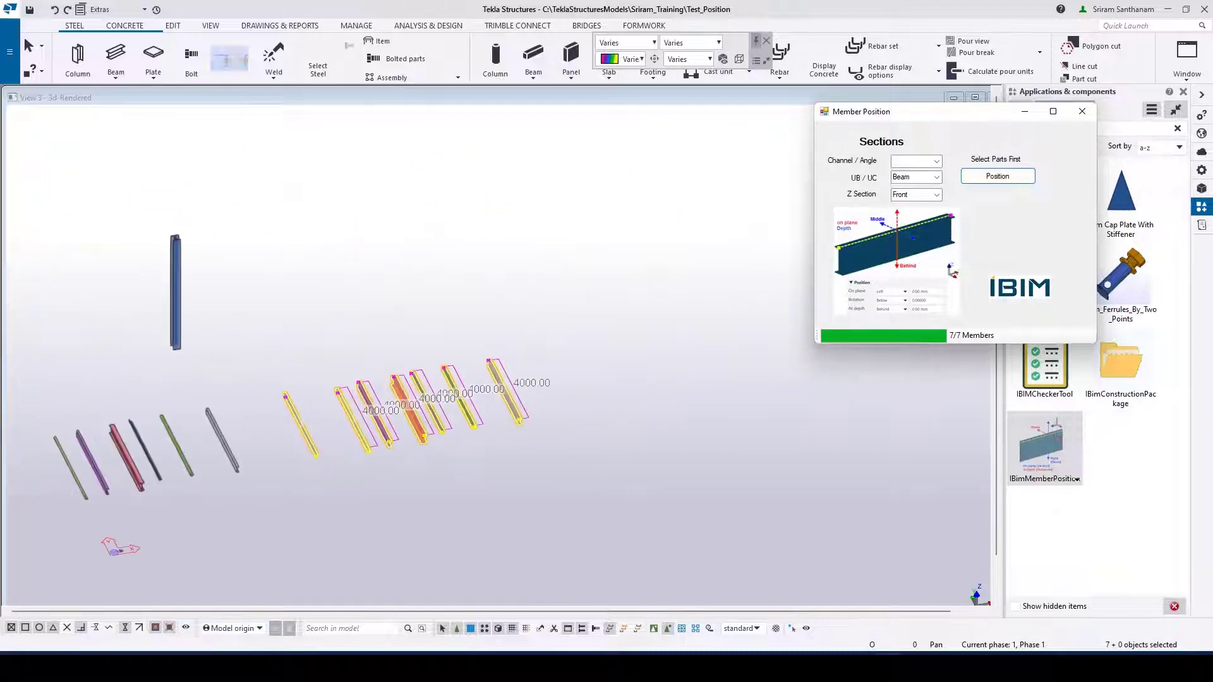
scroll(269, 341, up, 6)
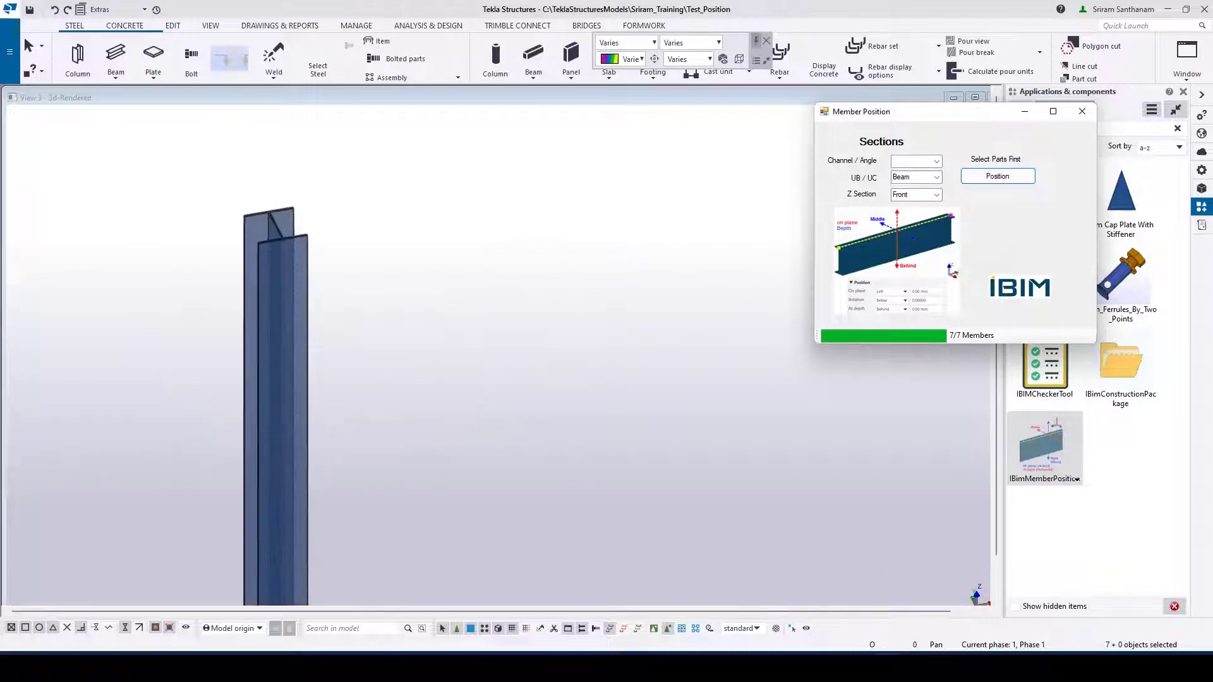
click(302, 262)
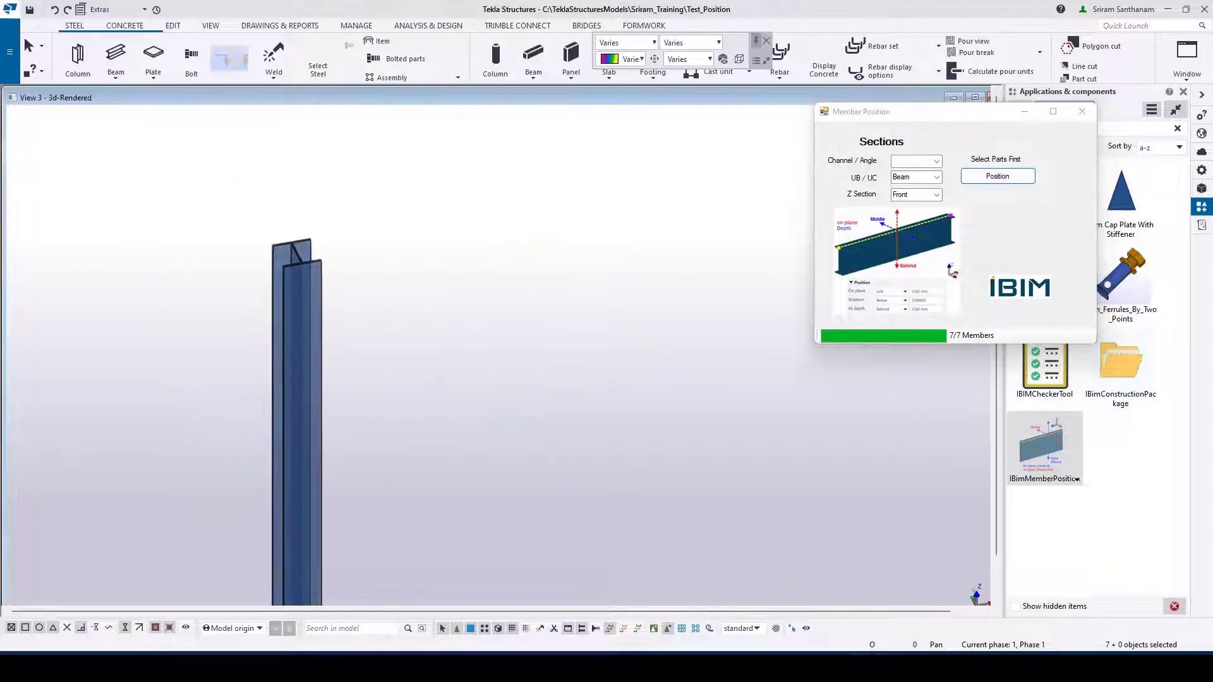
scroll(272, 263, up, 2)
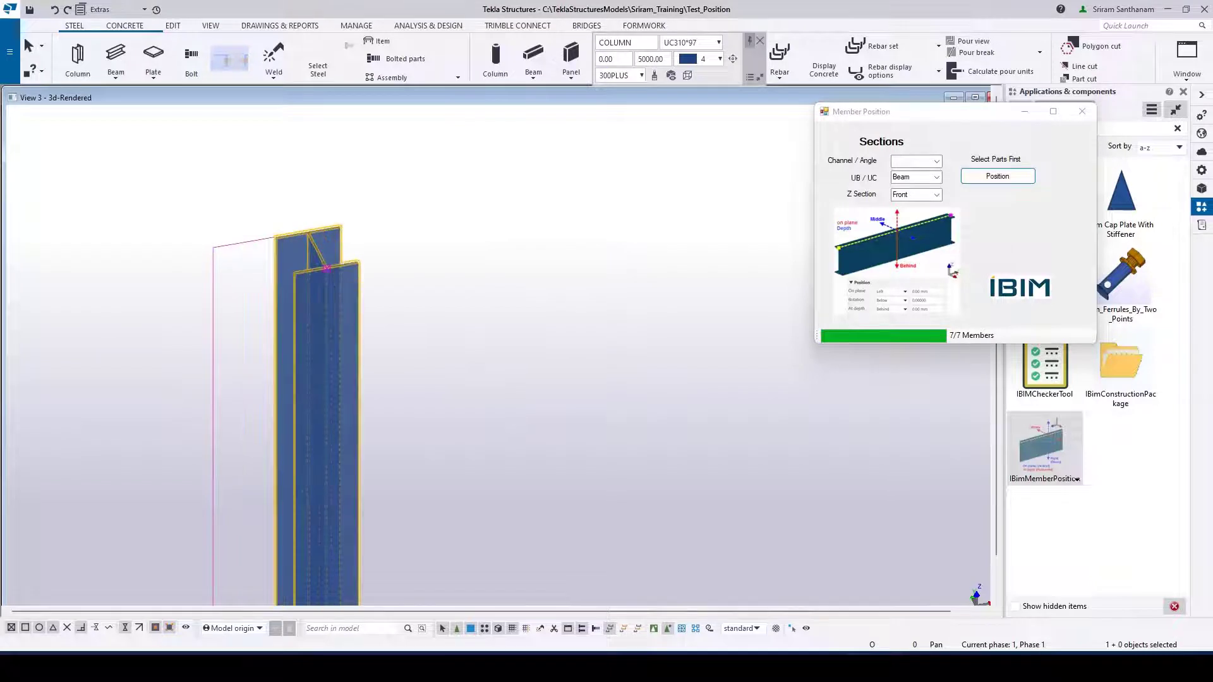
click(937, 177)
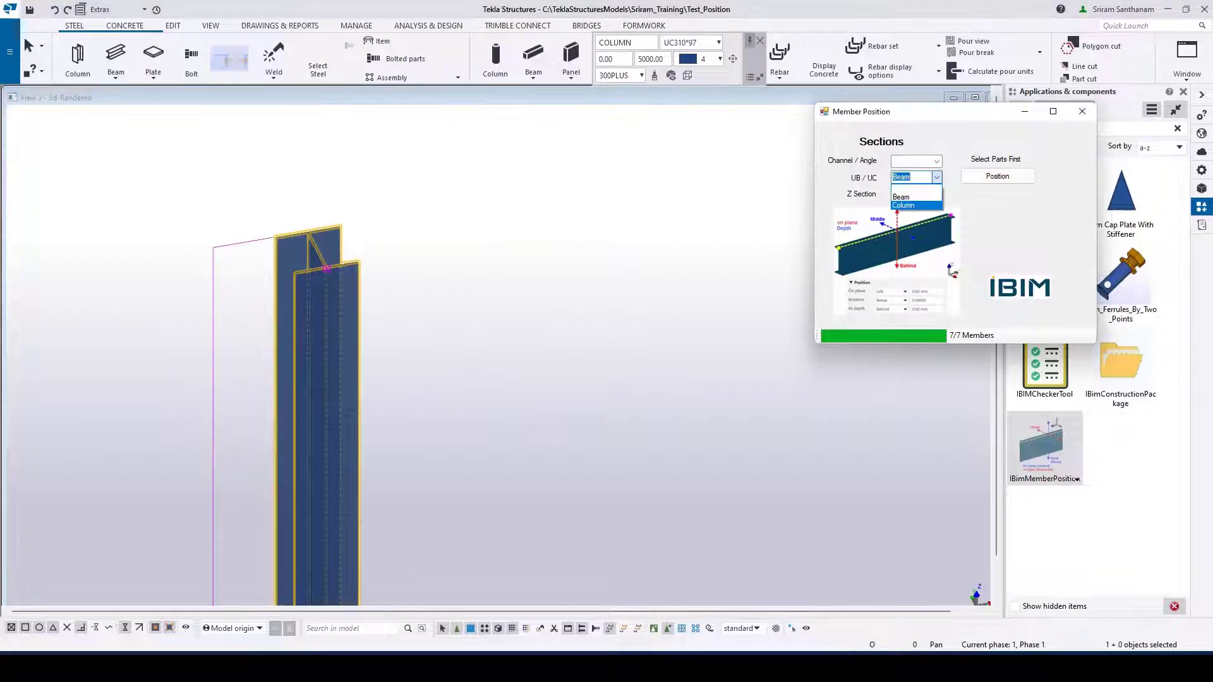
click(910, 205)
click(998, 177)
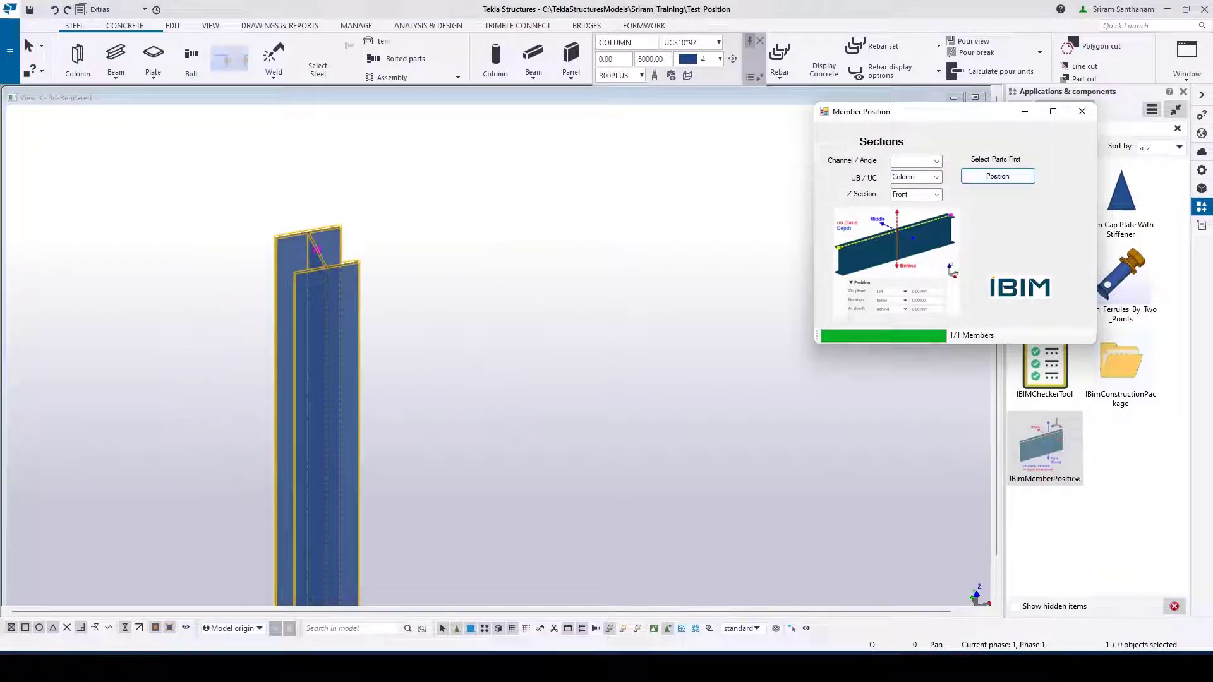
- Examine the purlins, girts and frames of the large steel building in the 3D view
scroll(196, 335, down, 6)
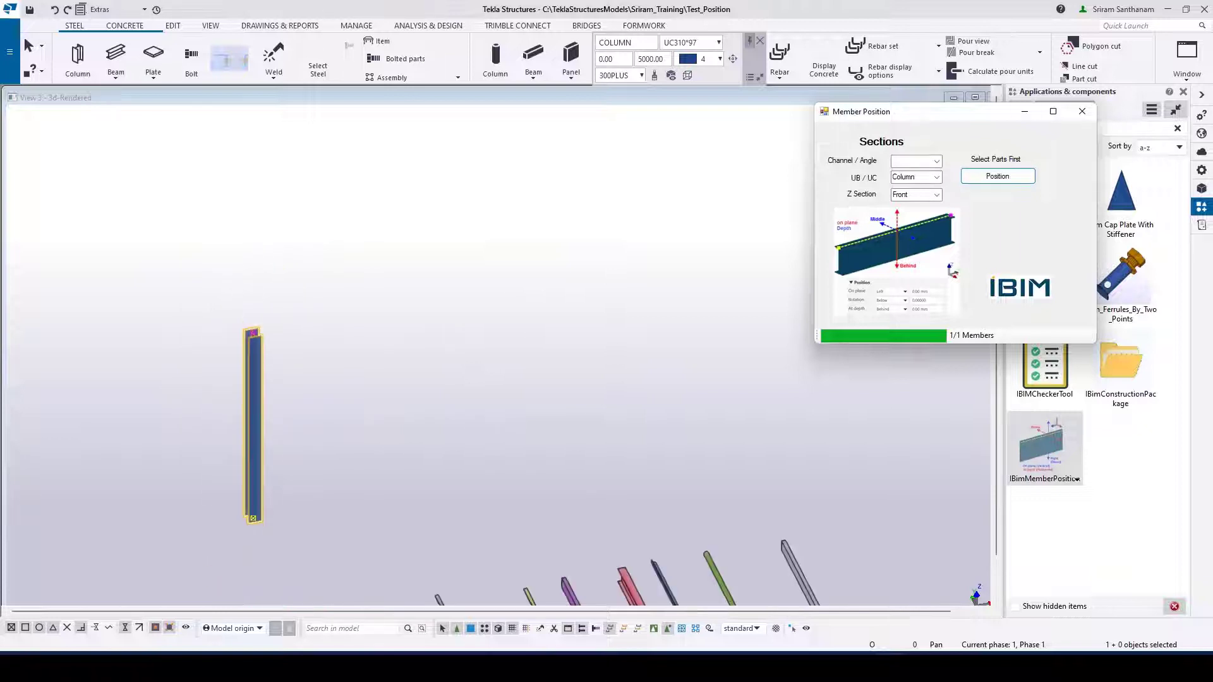
click(255, 430)
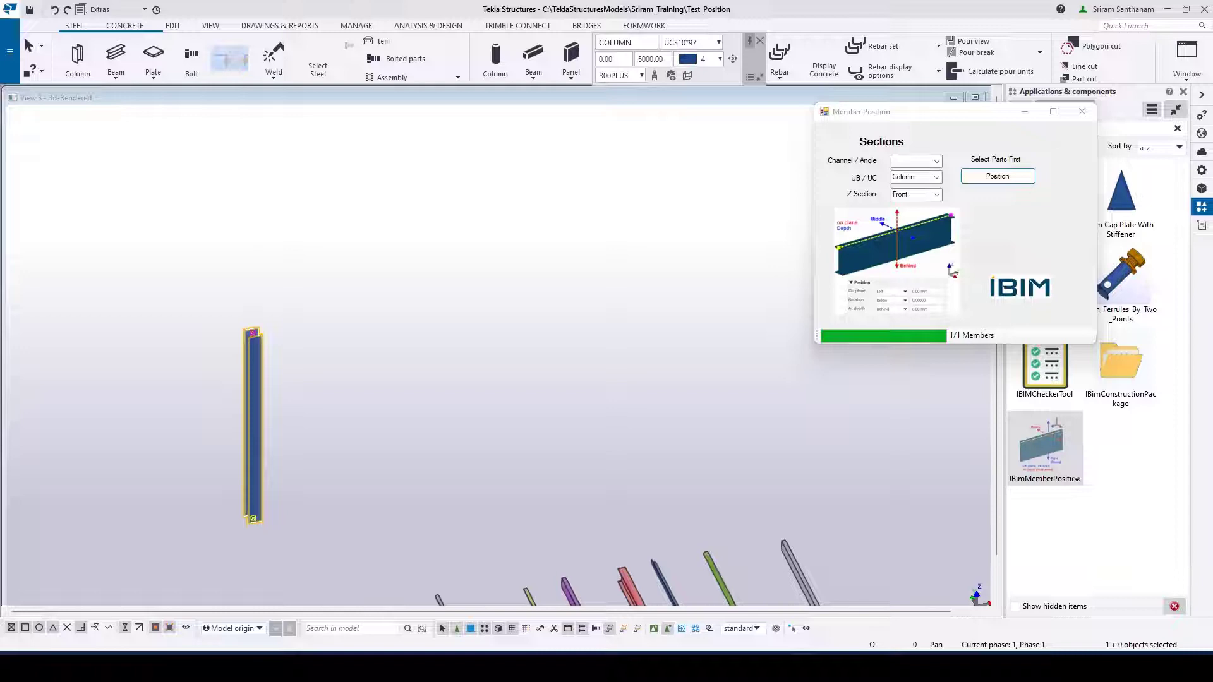
scroll(460, 485, down, 8)
scroll(497, 250, up, 9)
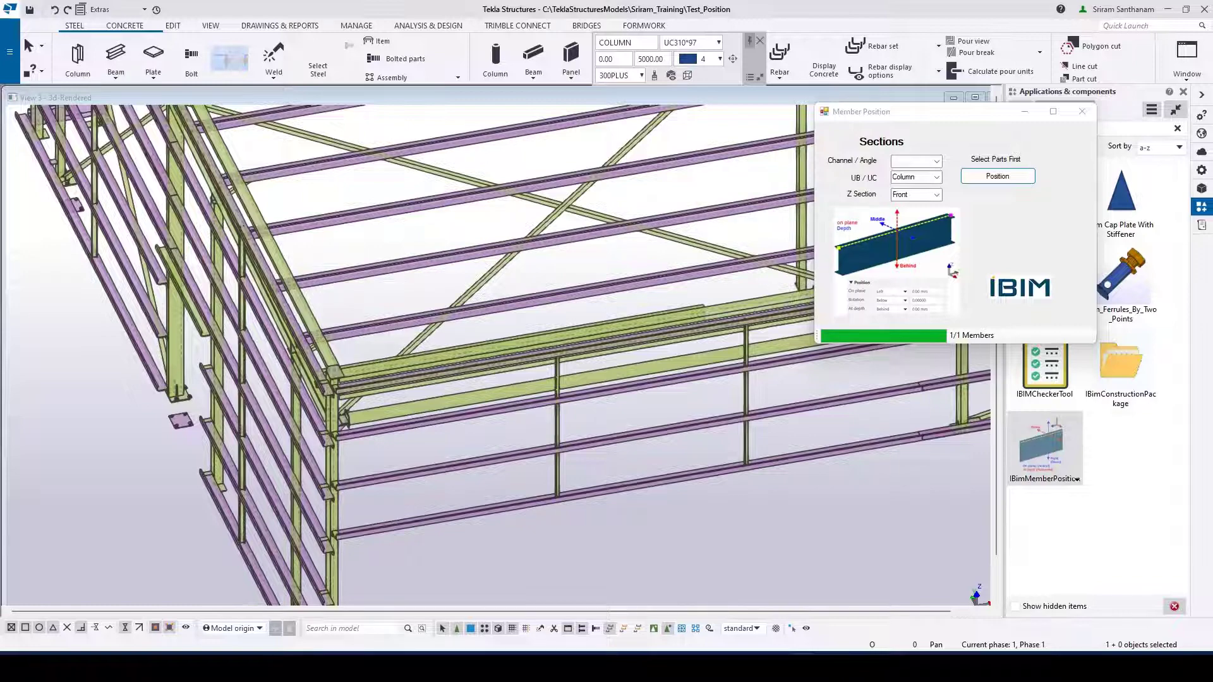
scroll(379, 319, down, 3)
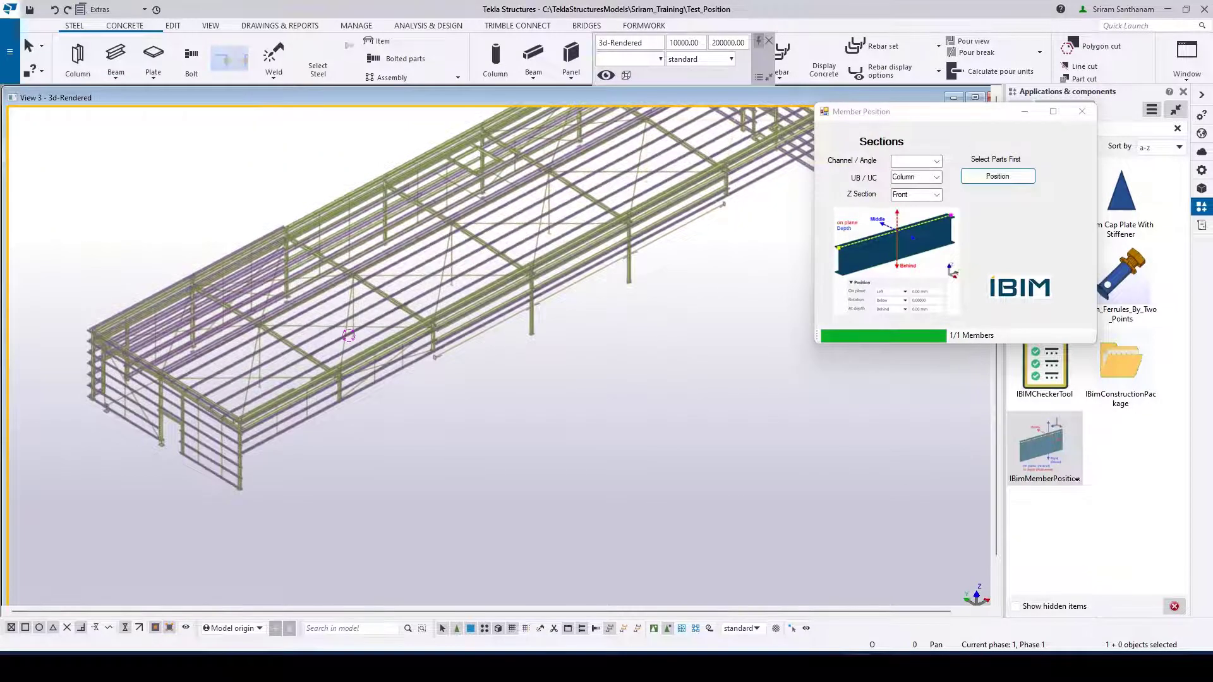
scroll(235, 314, up, 5)
scroll(235, 314, down, 3)
scroll(461, 349, down, 2)
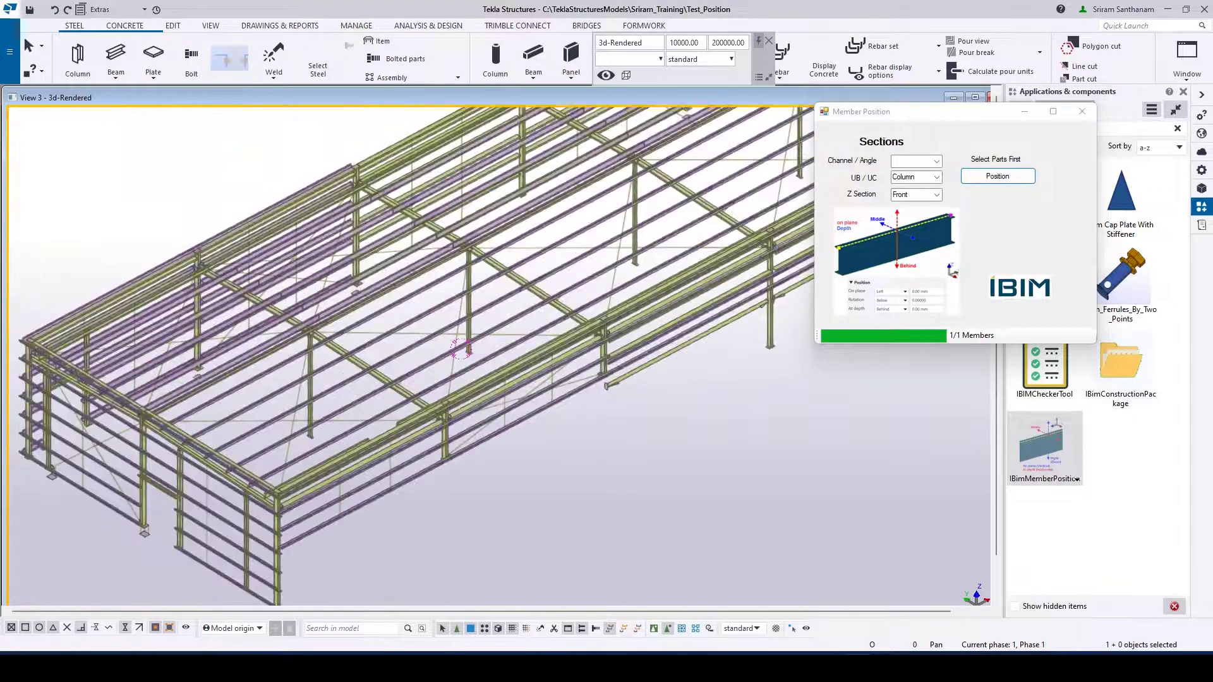
- Filter the 3D view to parts with profiles EA50*50*5, STR-EZ15015 and STR-EC20019 by enabling both rows of its object group filter
double_click(461, 348)
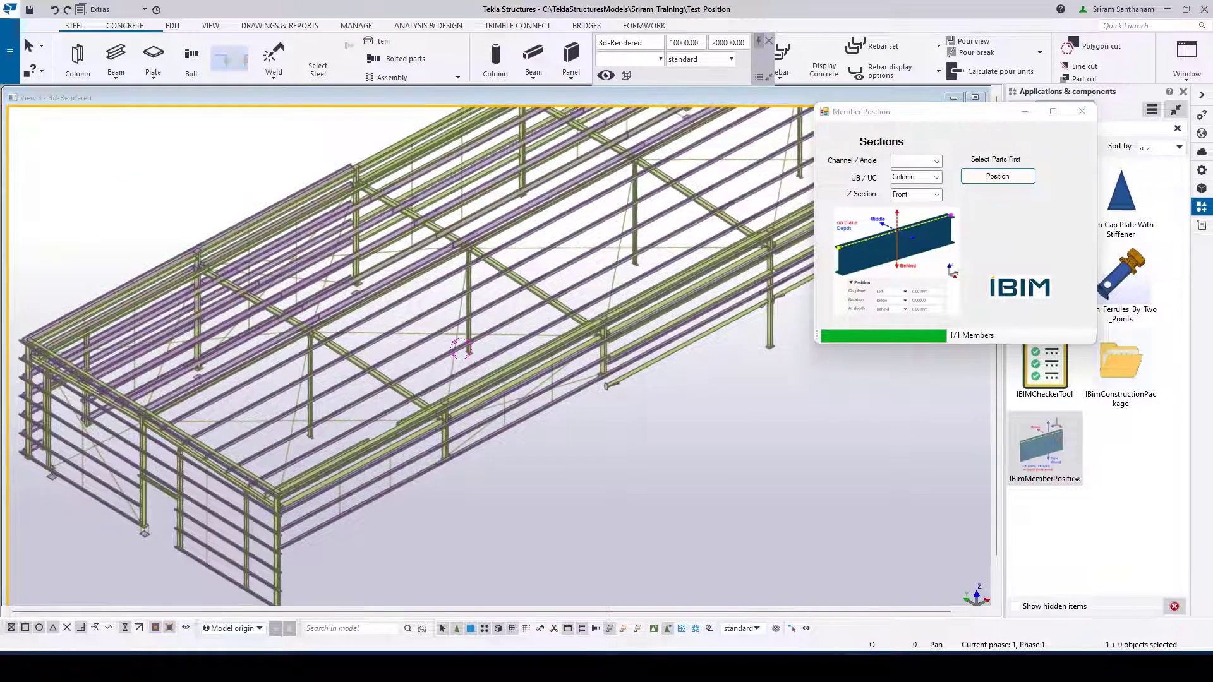
drag(1107, 228, 935, 333)
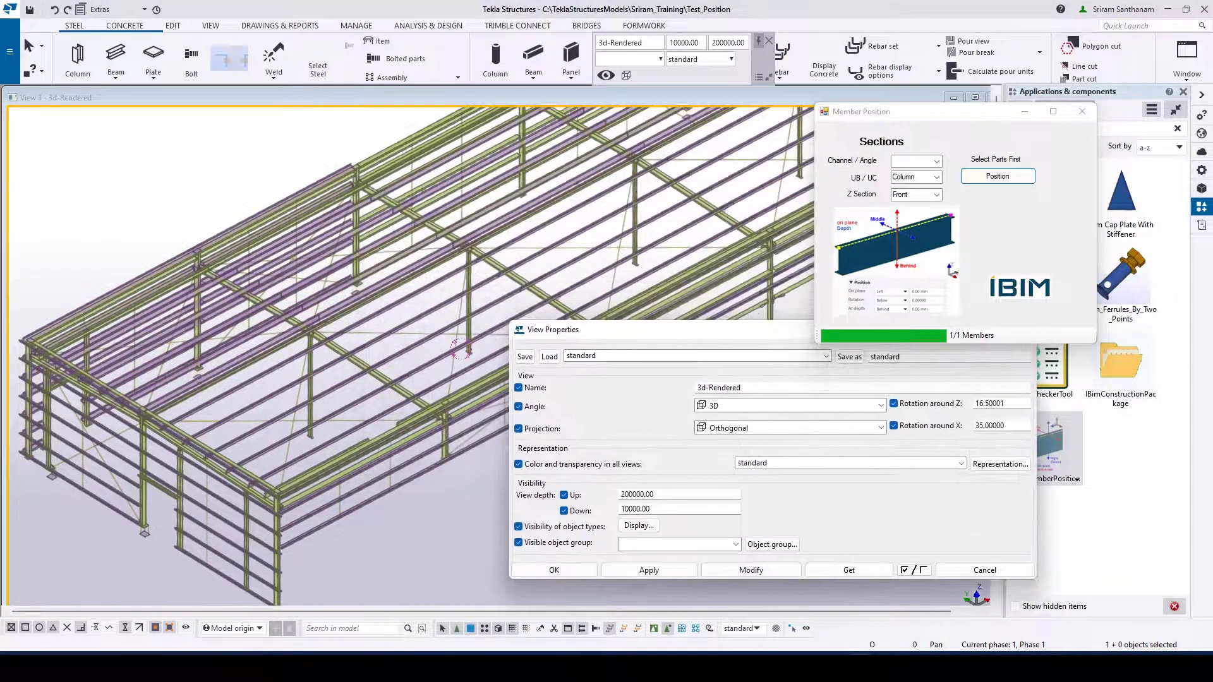
drag(1011, 112, 1212, 126)
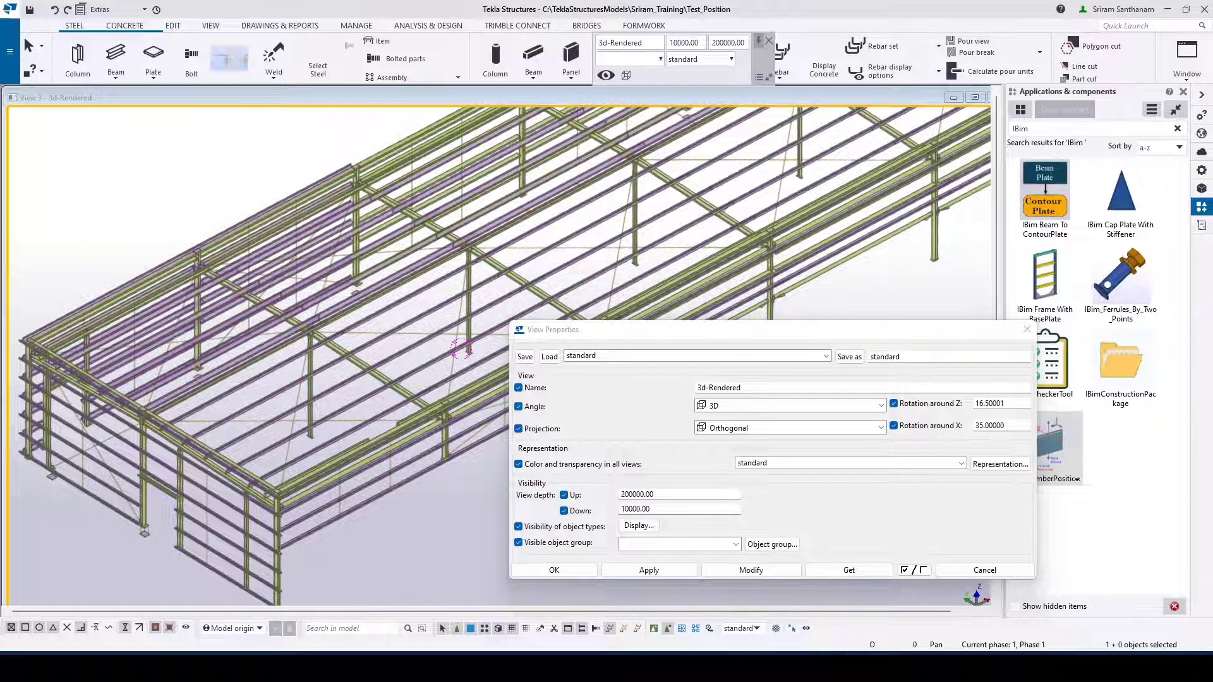
drag(1212, 243, 687, 128)
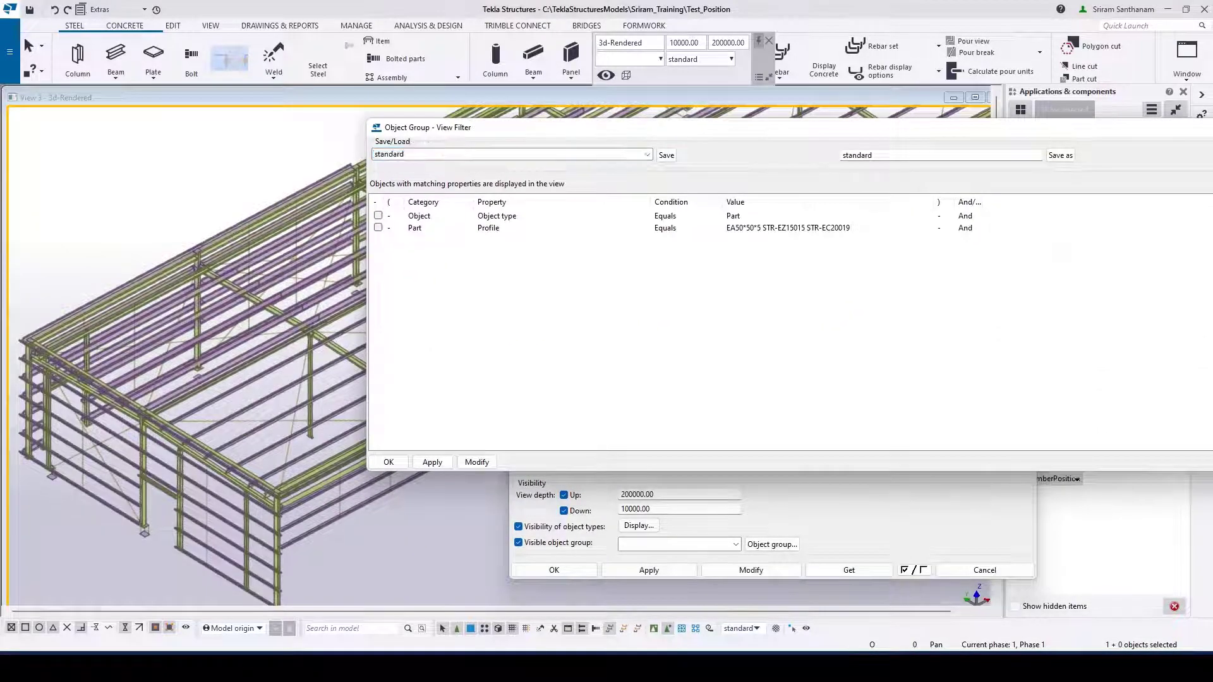
click(379, 227)
click(379, 216)
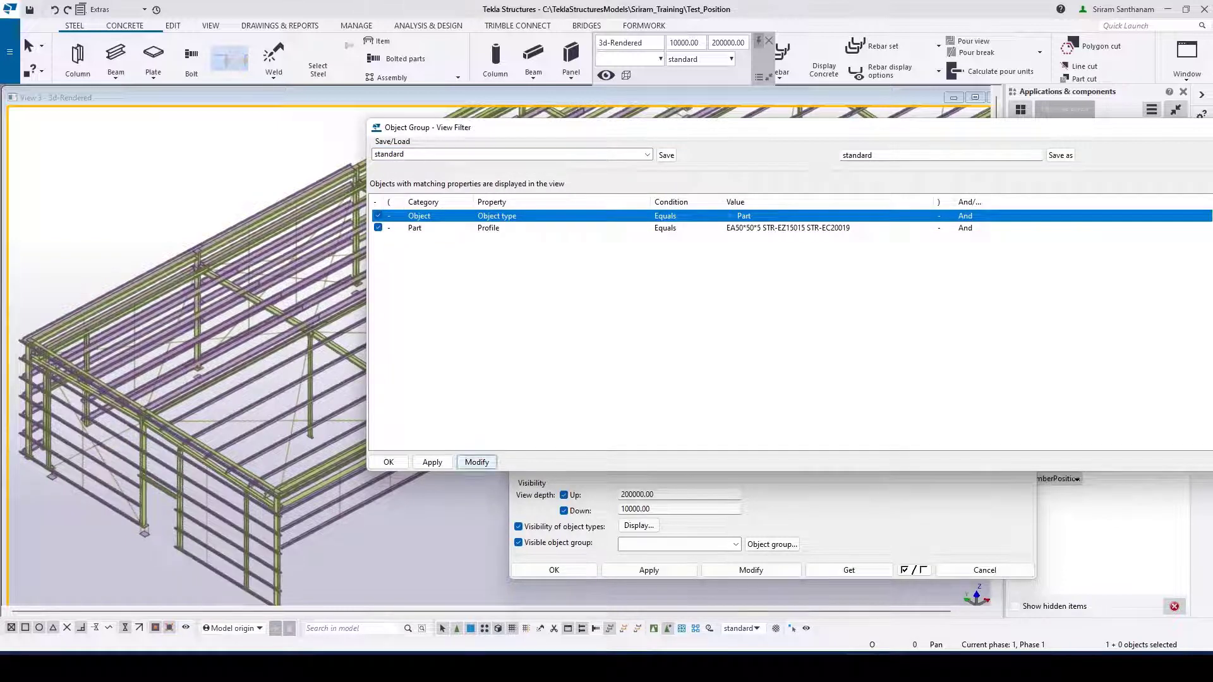
click(477, 463)
click(388, 462)
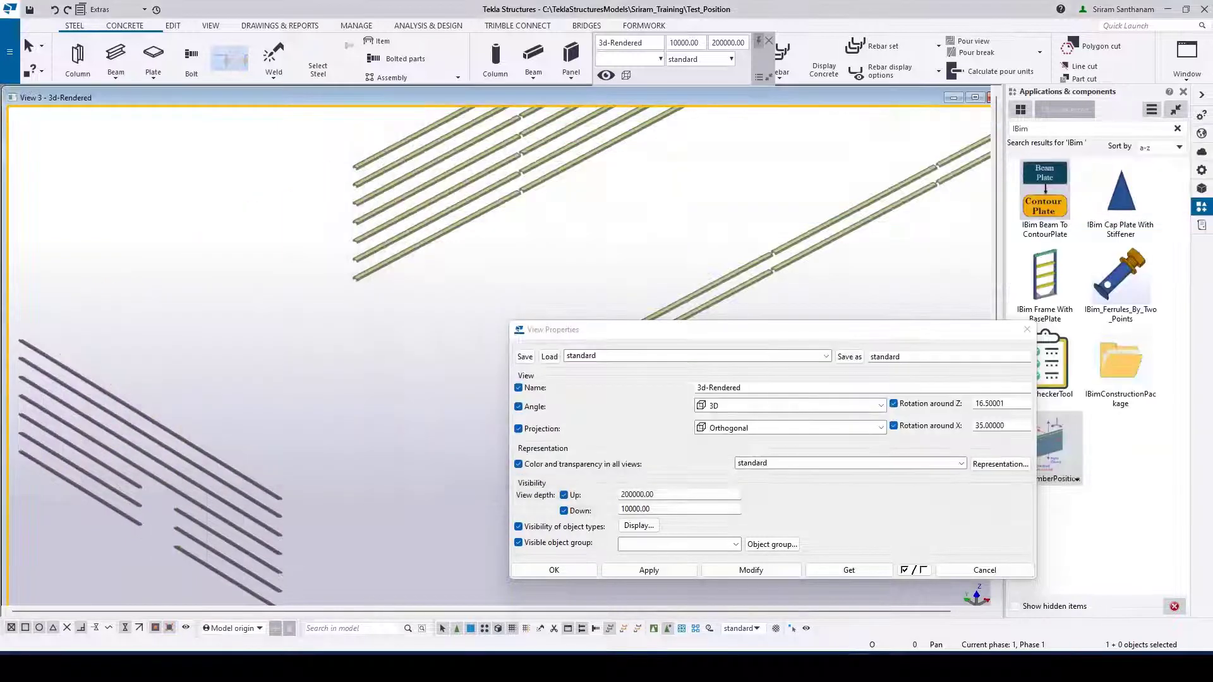
- Inspect the end point of an STR-EC20019 girt and the position properties of an EA50*50*5 stay
click(1027, 330)
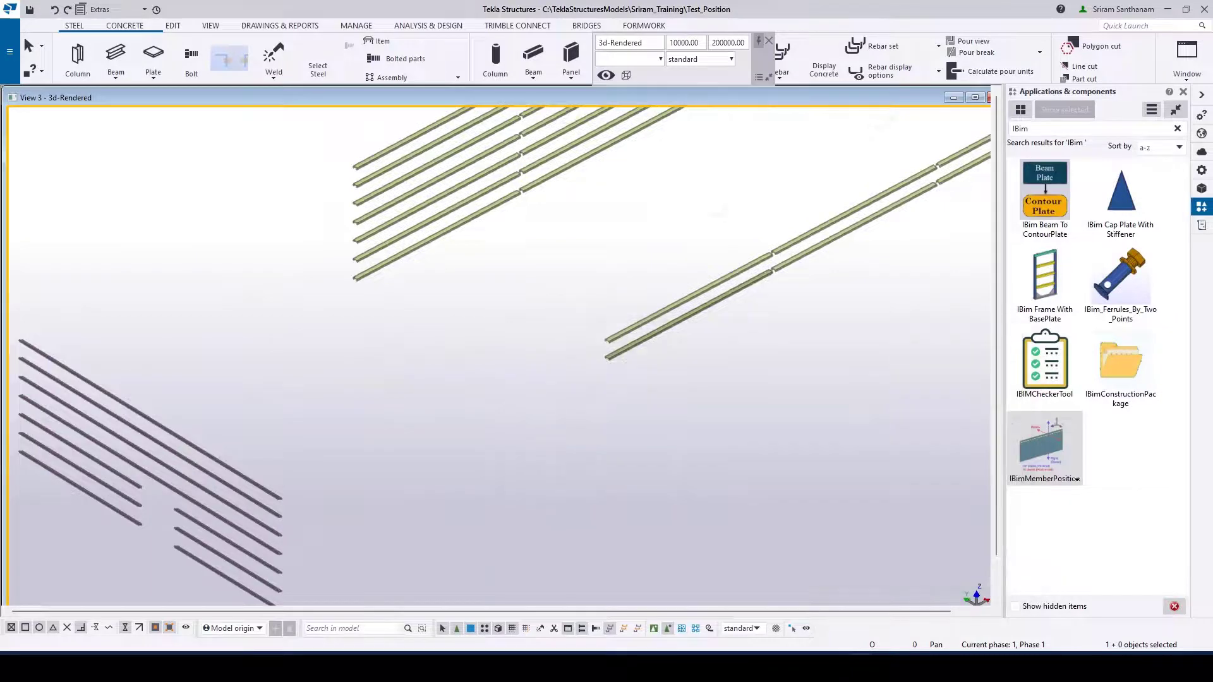
scroll(637, 341, up, 3)
scroll(626, 352, up, 2)
click(556, 391)
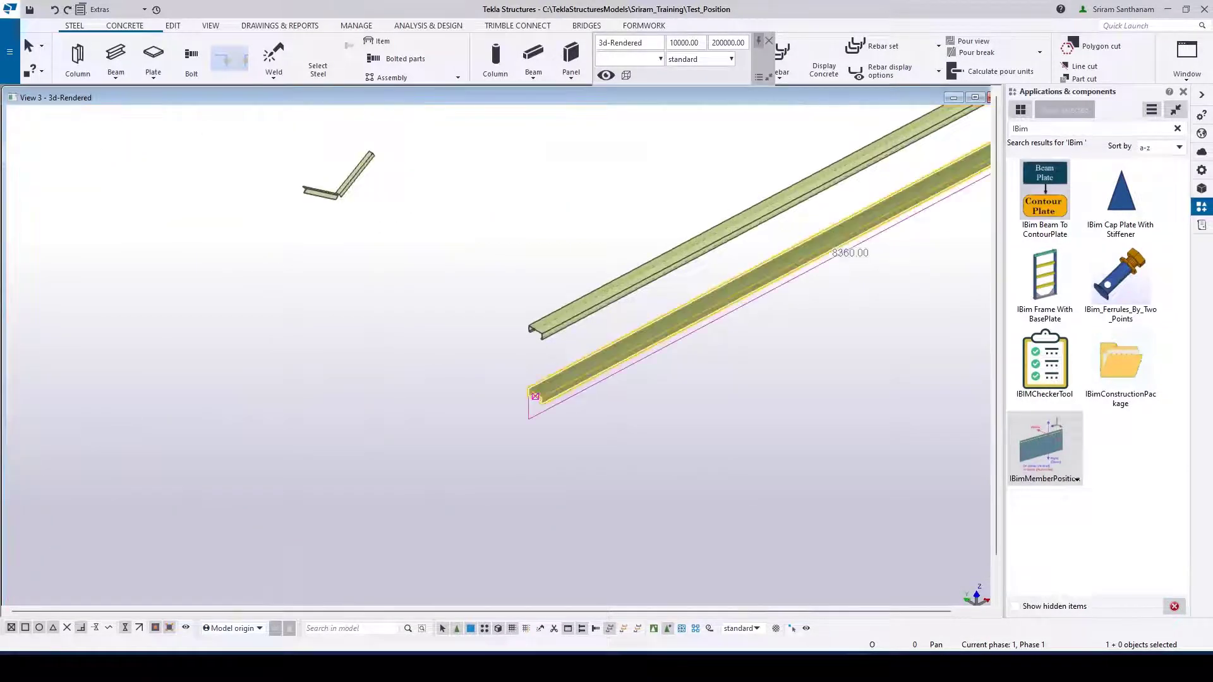
scroll(556, 393, up, 3)
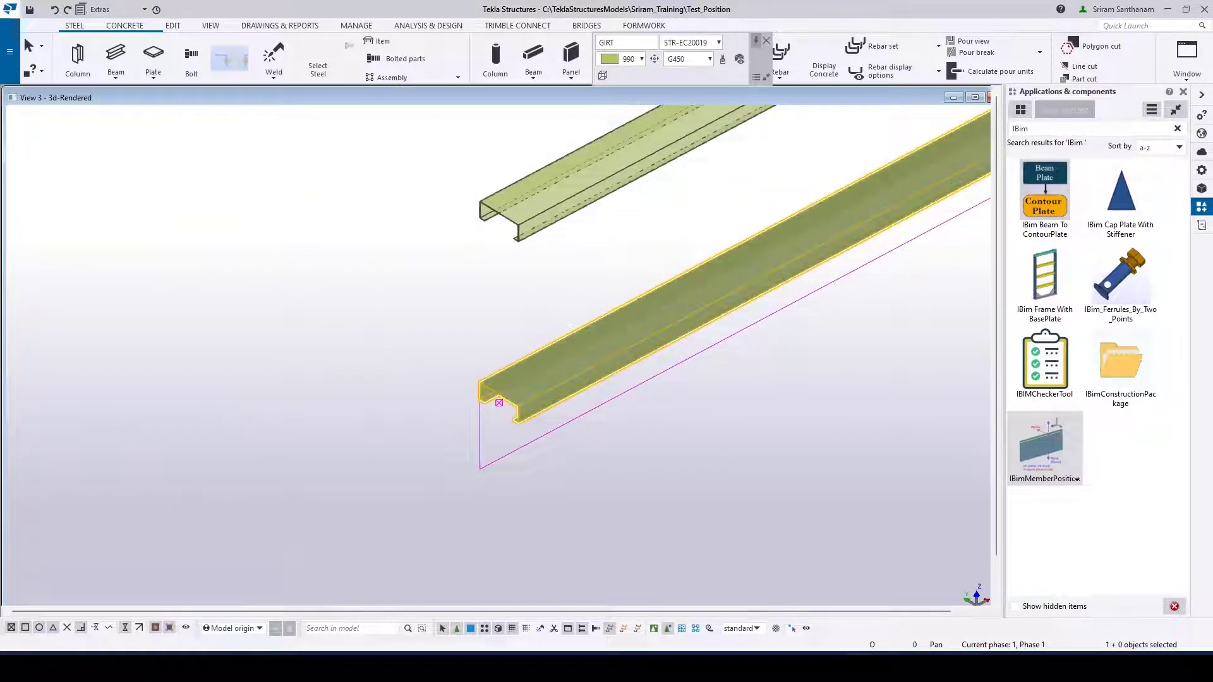
scroll(707, 455, down, 4)
scroll(516, 282, up, 3)
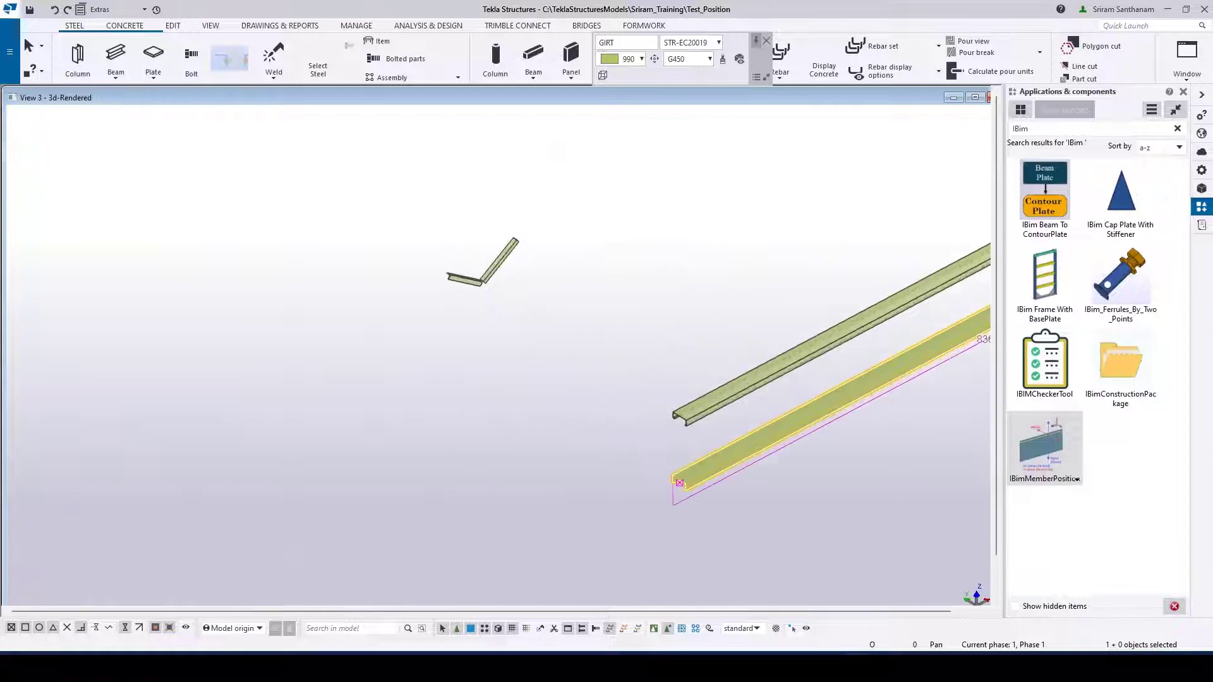
click(462, 278)
scroll(461, 279, up, 5)
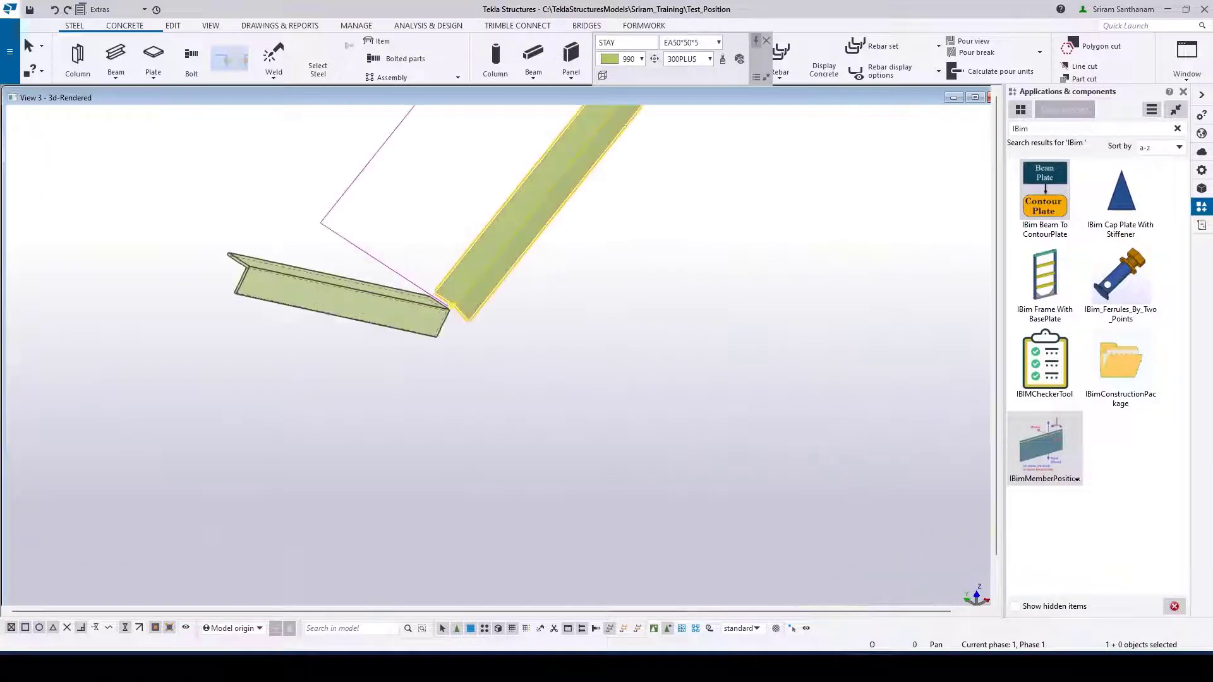
click(1201, 170)
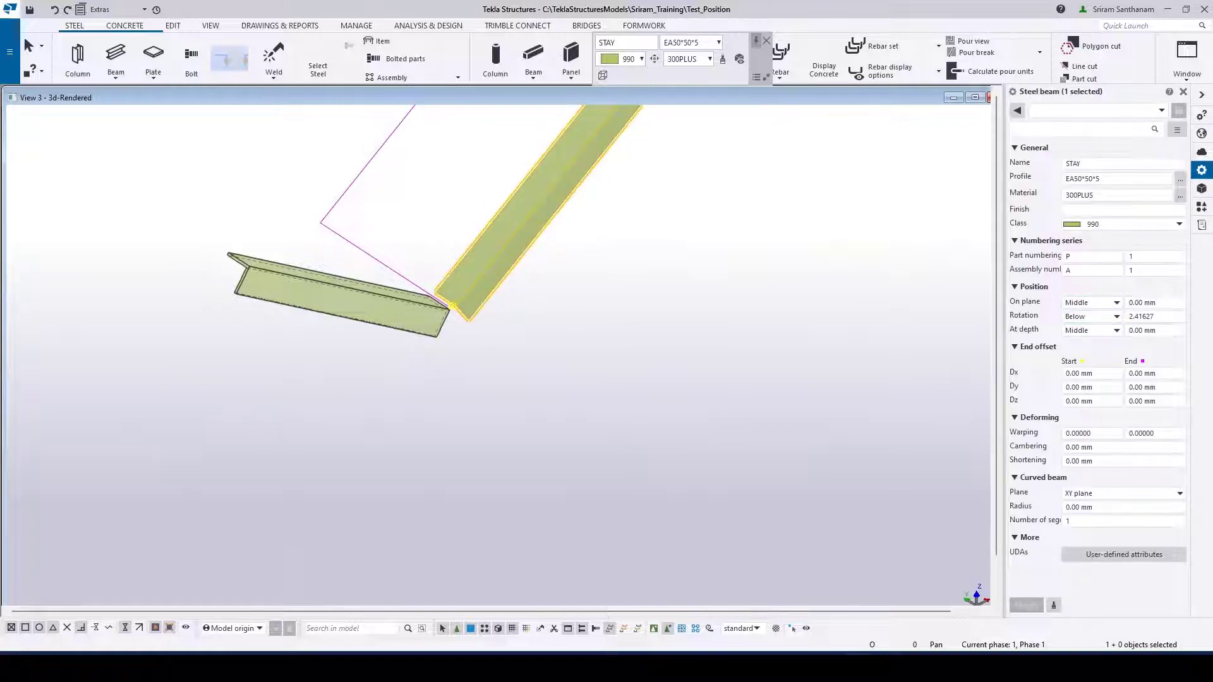
- Open the IBimMemberPosition tool and set its UB / UC section option to Beam
scroll(690, 389, down, 5)
scroll(645, 354, down, 8)
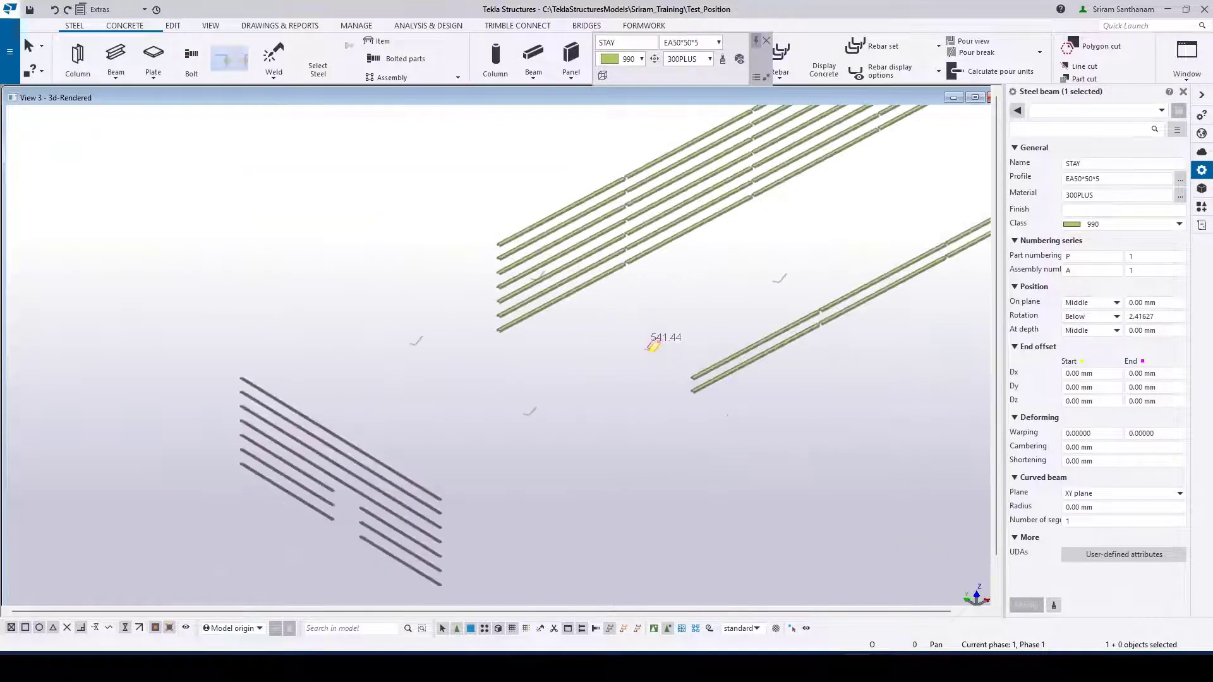
scroll(505, 402, down, 4)
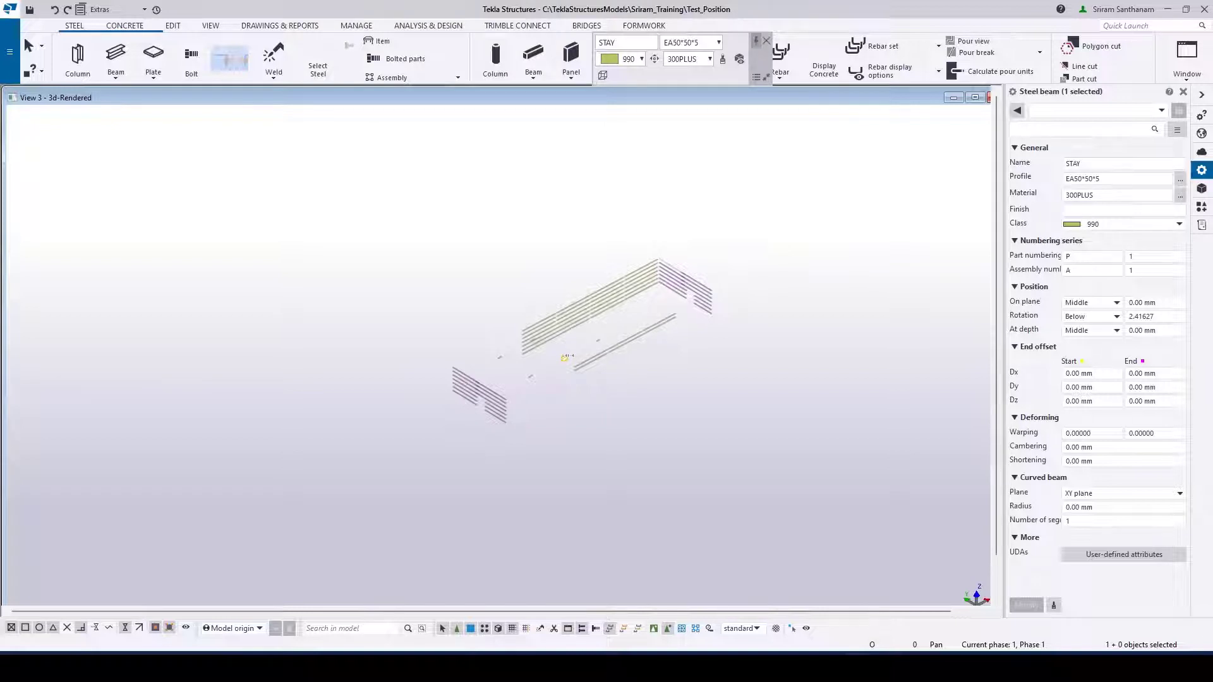
click(1201, 207)
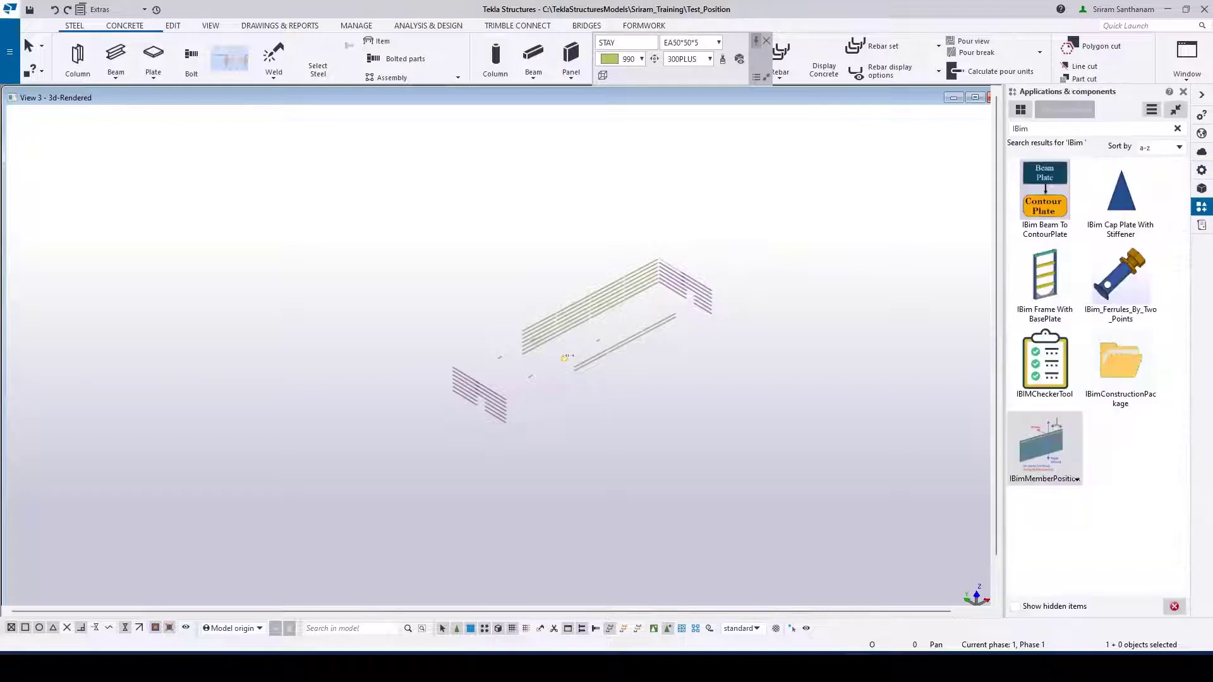
double_click(1077, 479)
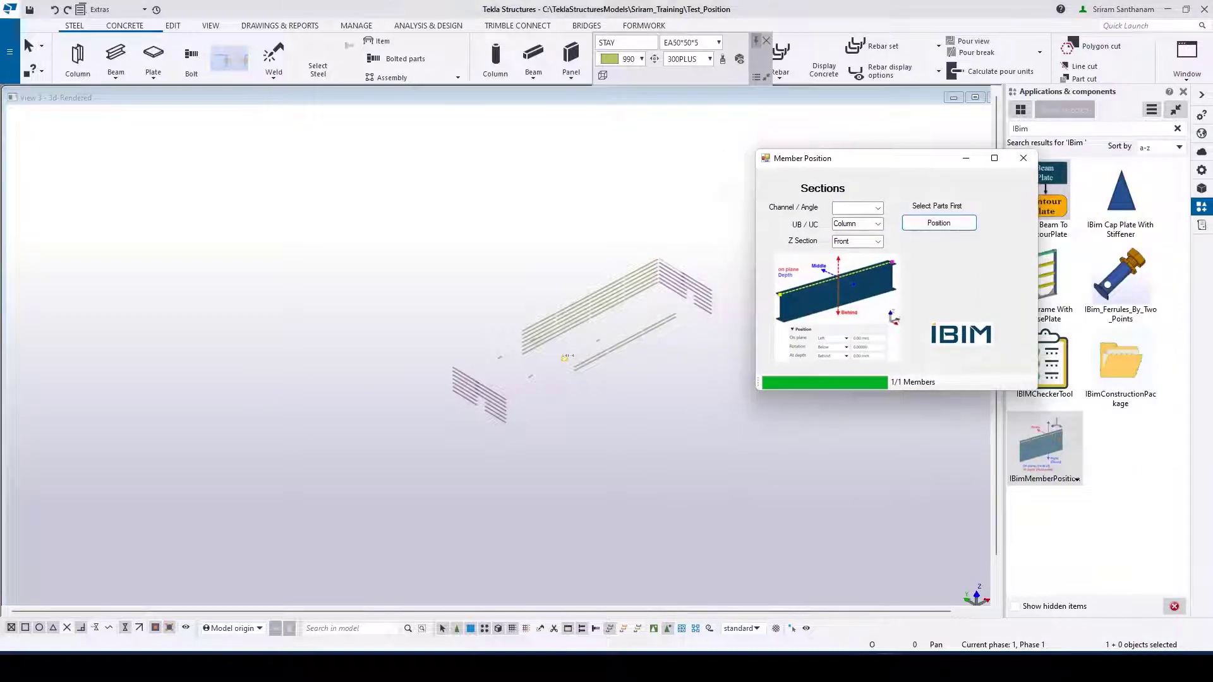
click(878, 224)
click(847, 244)
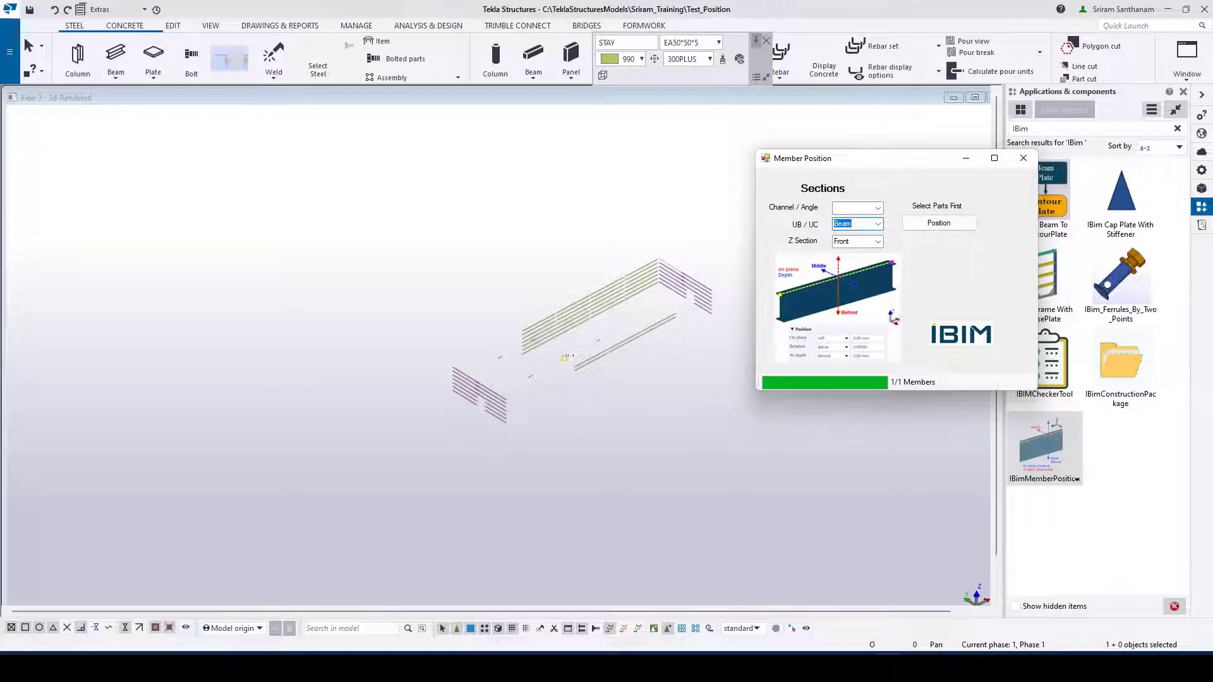
- Select all the filtered girts and stays in the 3D view and reposition them together with the member position tool
scroll(367, 302, down, 2)
drag(305, 205, 604, 405)
scroll(508, 332, up, 3)
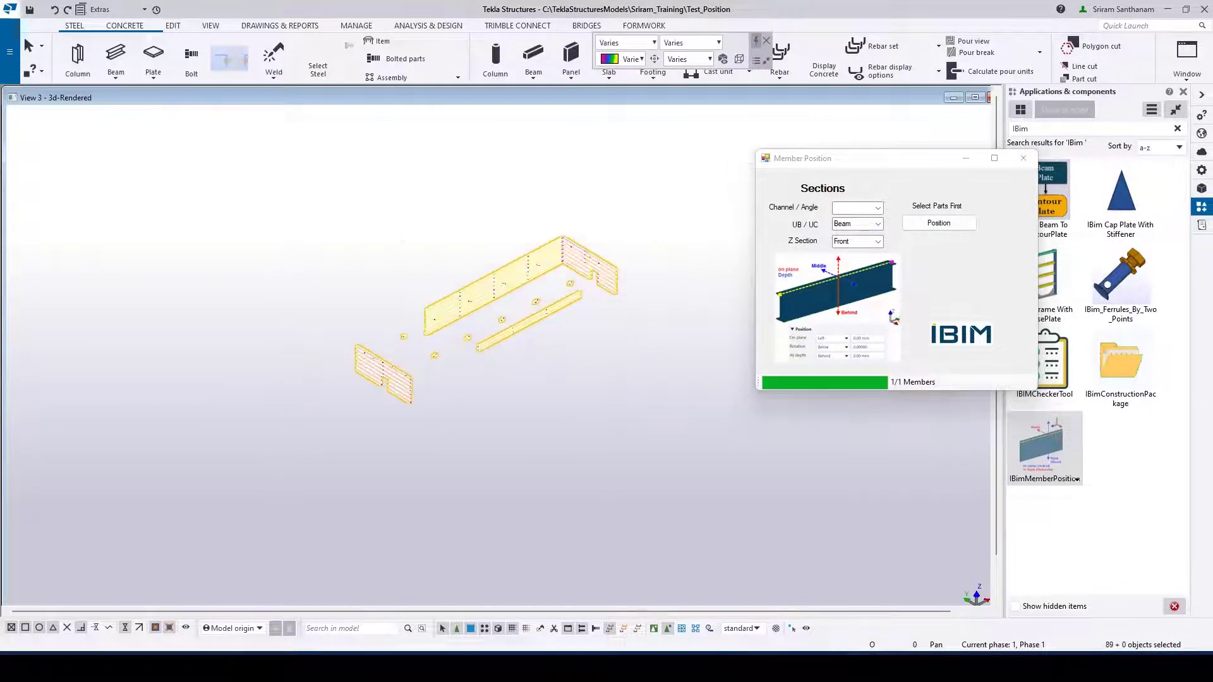
scroll(498, 332, up, 10)
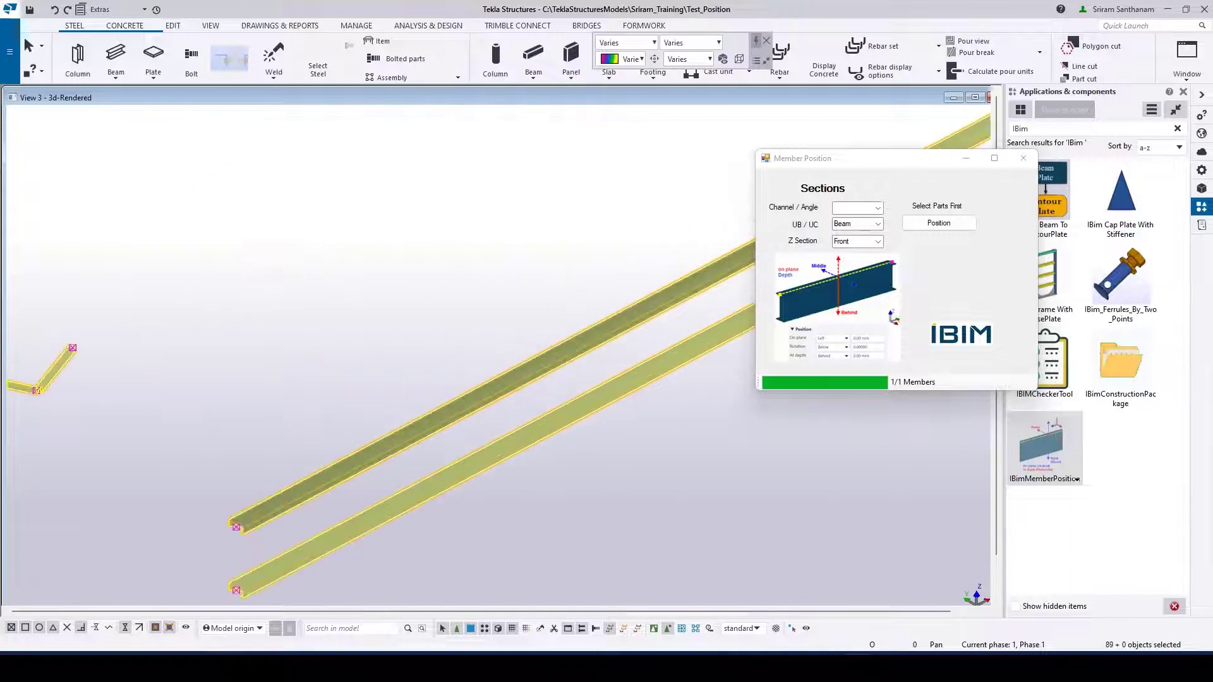
scroll(563, 343, down, 3)
scroll(303, 382, up, 2)
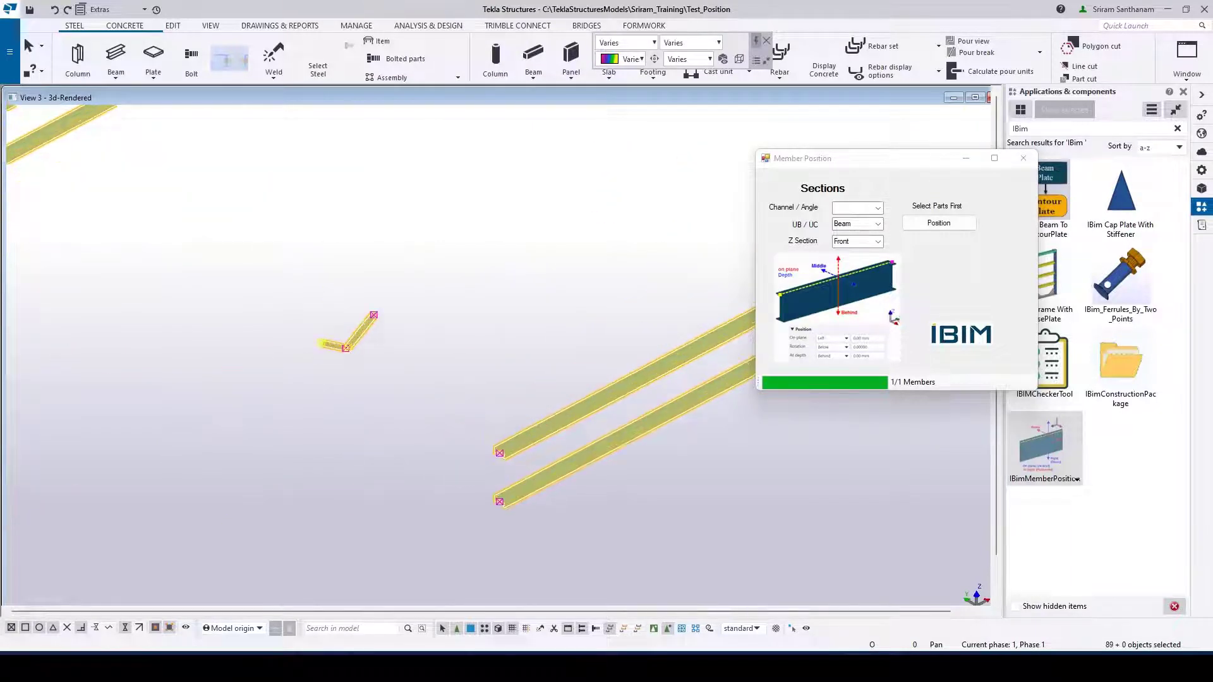
scroll(313, 377, up, 3)
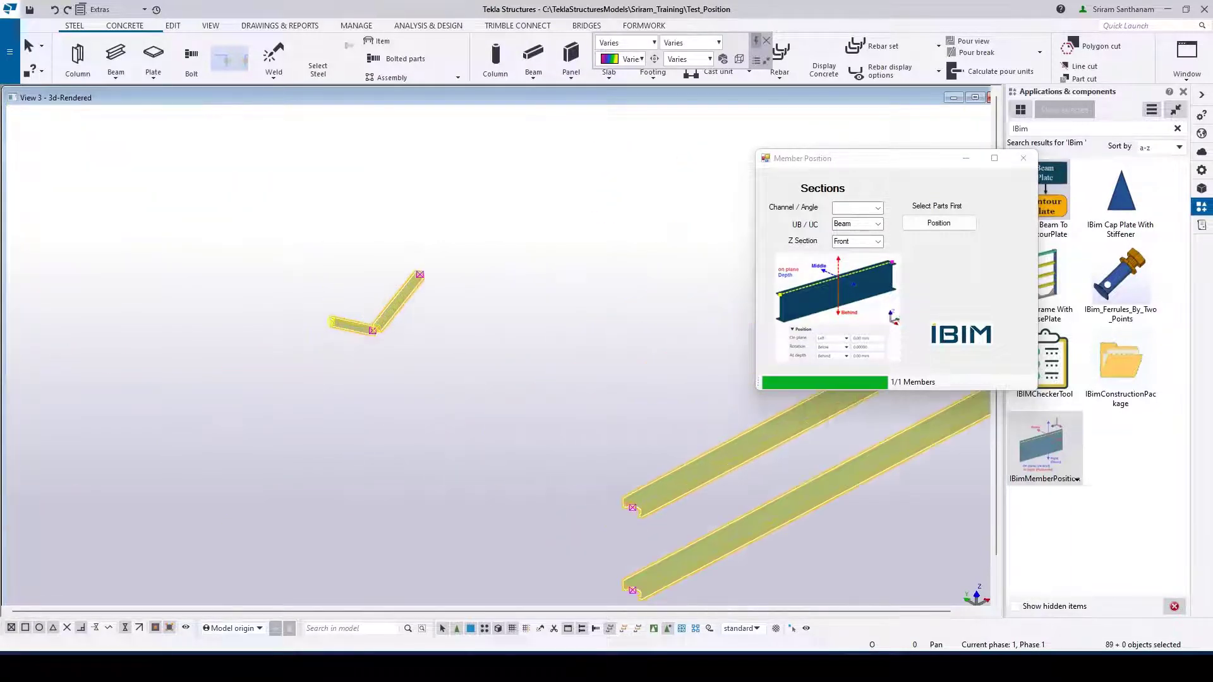
scroll(414, 281, down, 3)
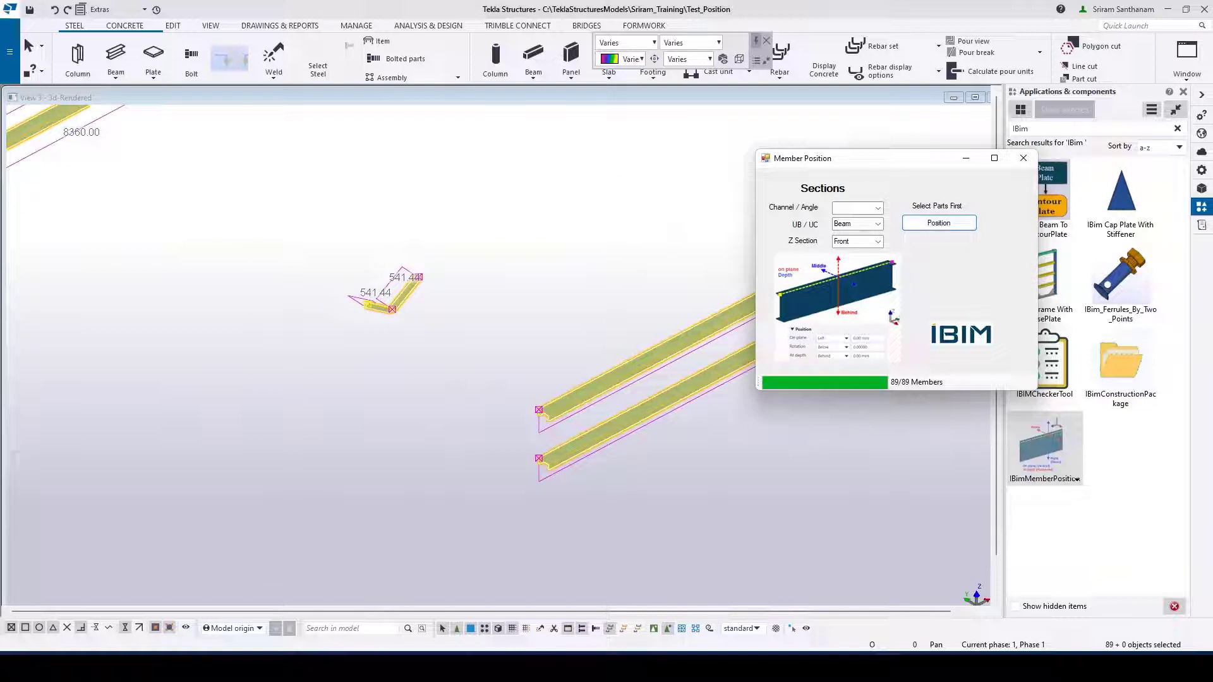
- Examine the repositioned girt ends and the stay's position properties, and close the Member Position dialog
scroll(561, 465, up, 4)
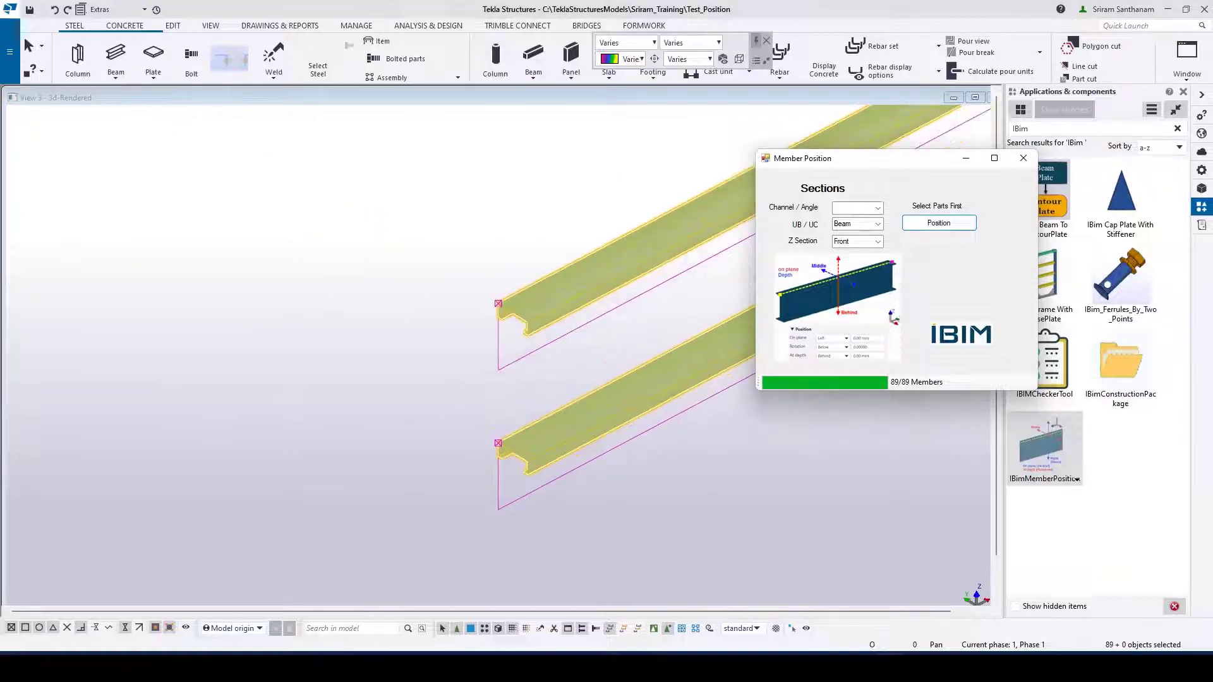
scroll(587, 464, down, 2)
scroll(596, 473, down, 2)
scroll(371, 246, up, 4)
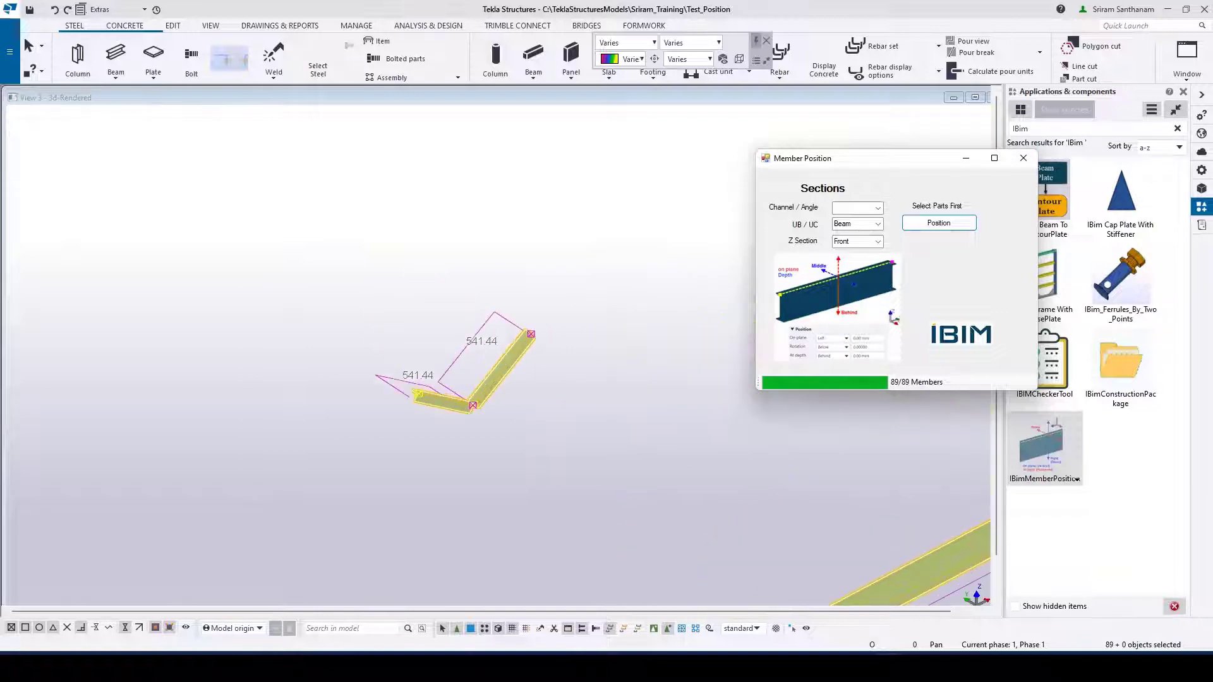
click(606, 405)
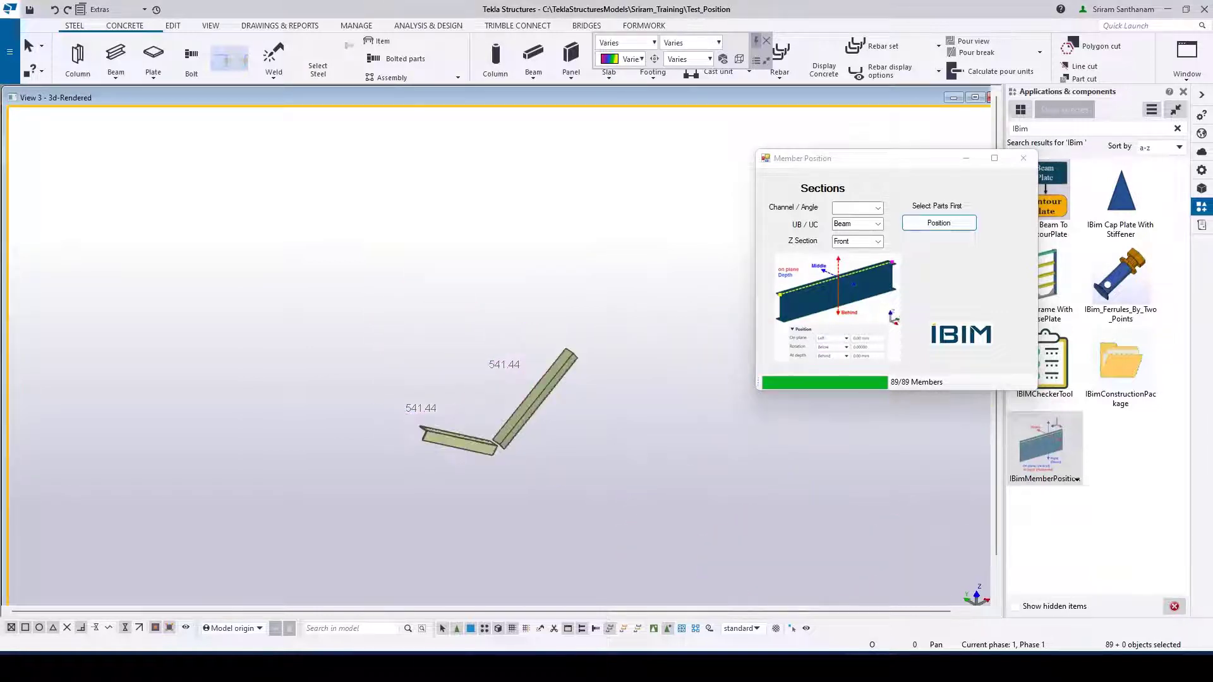
click(536, 399)
drag(861, 159, 331, 69)
double_click(536, 400)
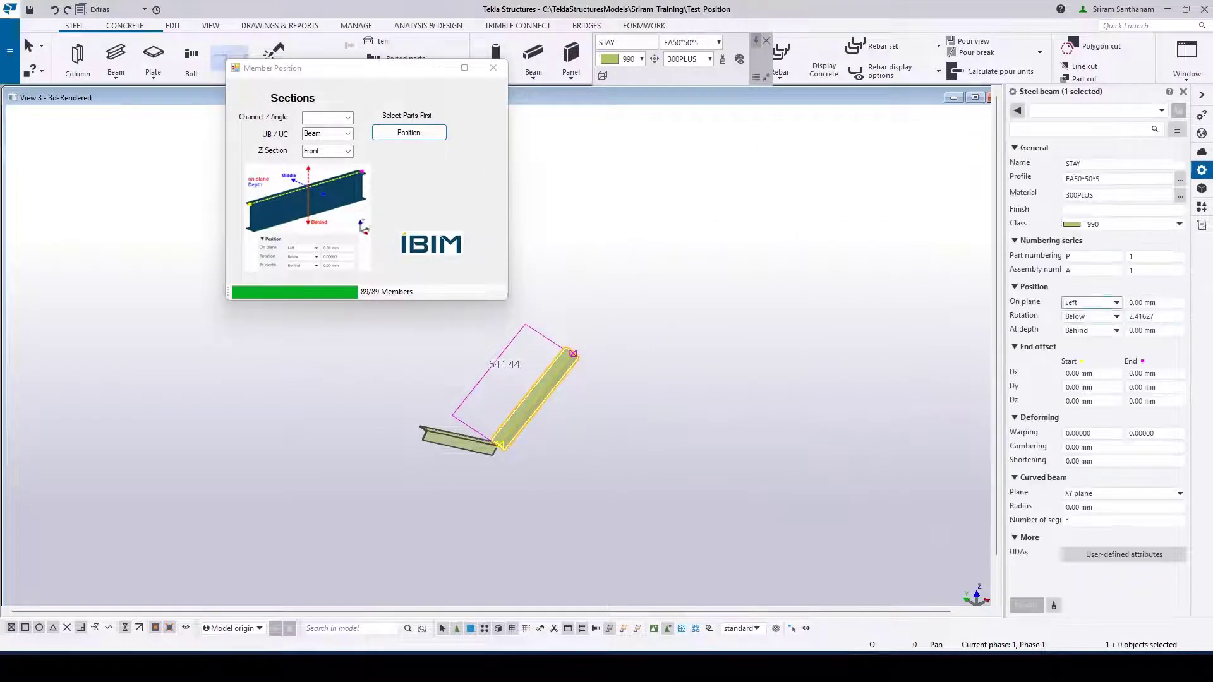
click(493, 68)
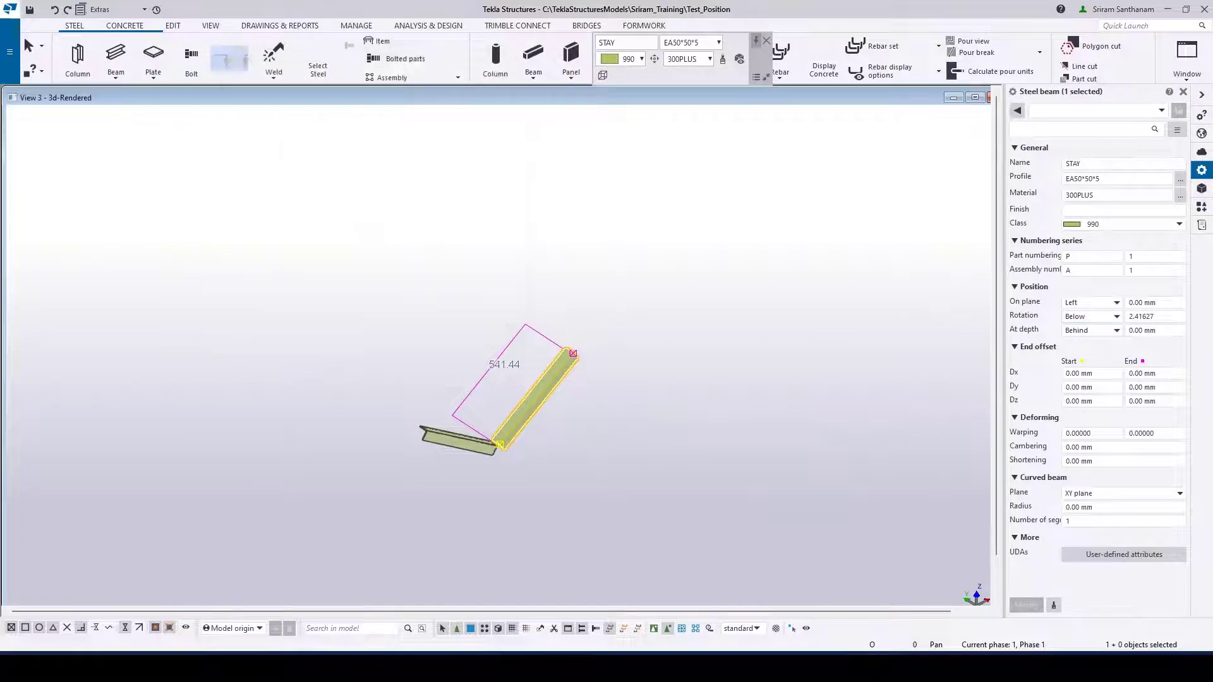
- Inspect the position properties of the lowest girt at the near end of the long wall
scroll(714, 233, down, 10)
scroll(688, 244, down, 1)
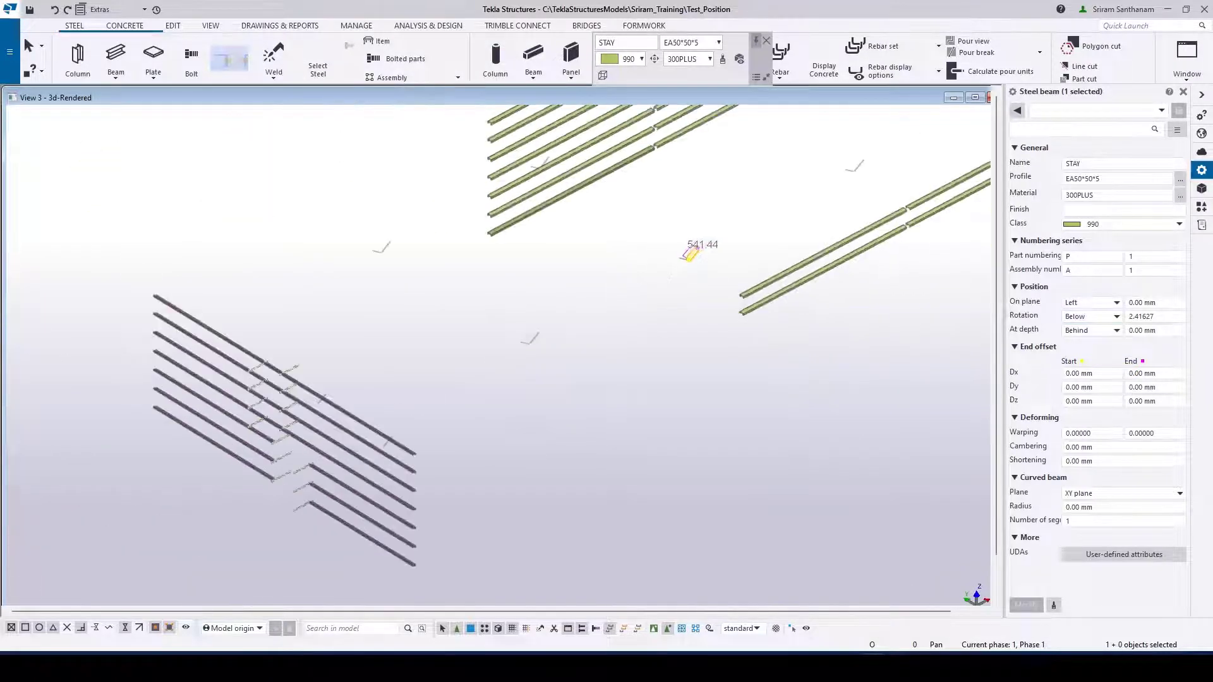
scroll(544, 205, up, 7)
click(409, 288)
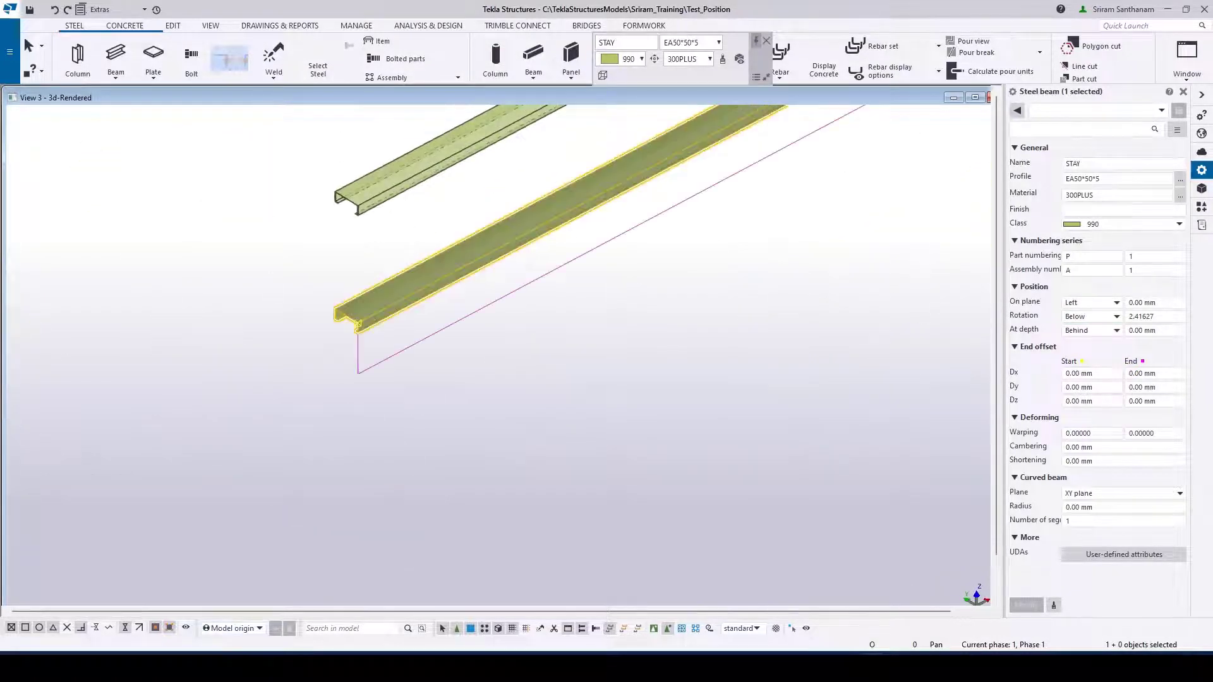
scroll(384, 370, down, 5)
scroll(379, 300, down, 4)
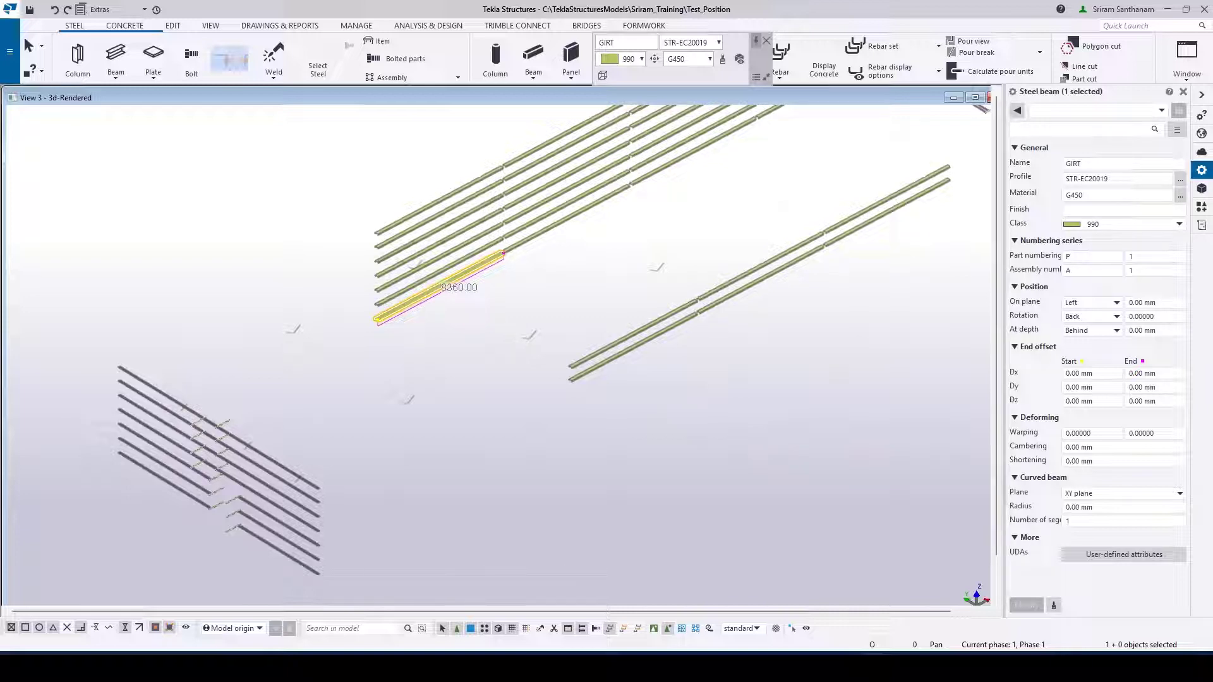
- Reopen the IBimMemberPosition tool and position the lowest STR-EC20019 girt with Channel / Angle set to Behind
click(1202, 206)
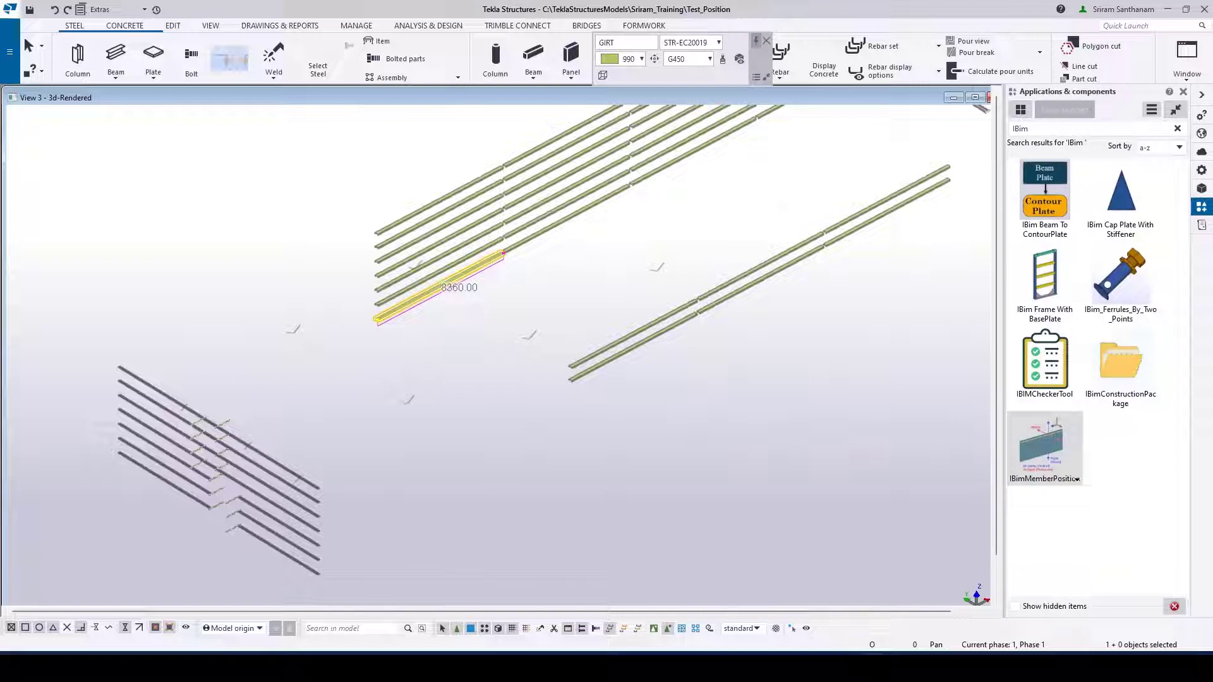
double_click(1045, 445)
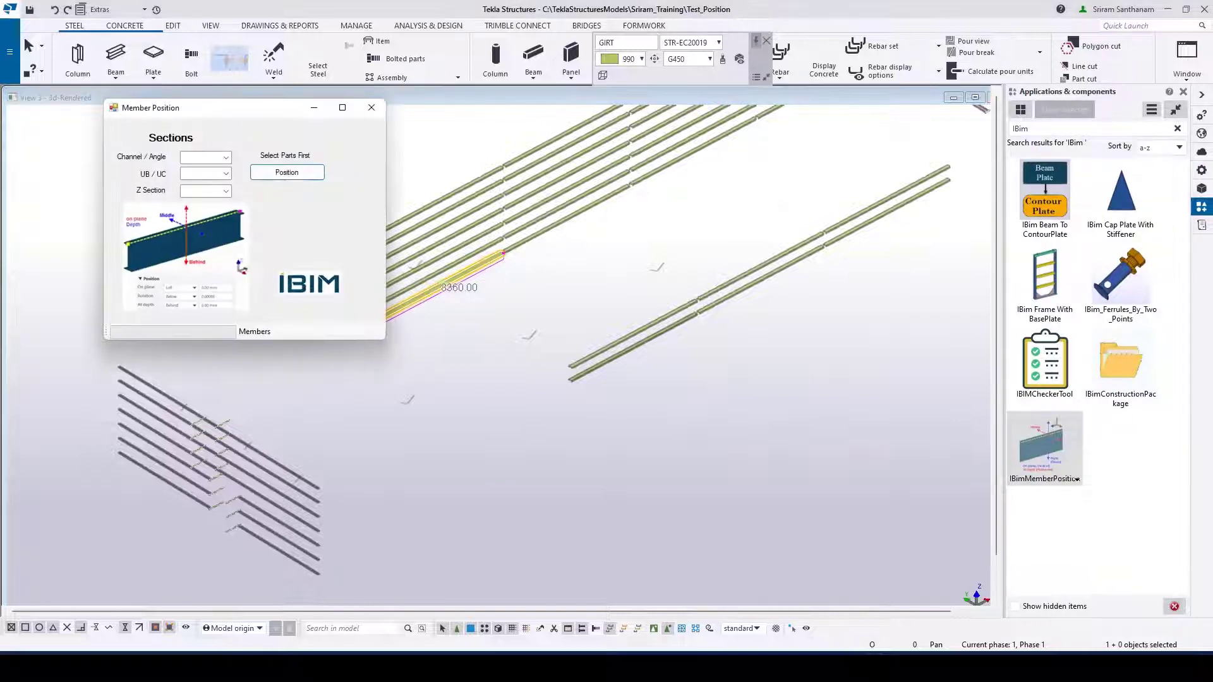
scroll(586, 372, up, 2)
scroll(579, 376, up, 4)
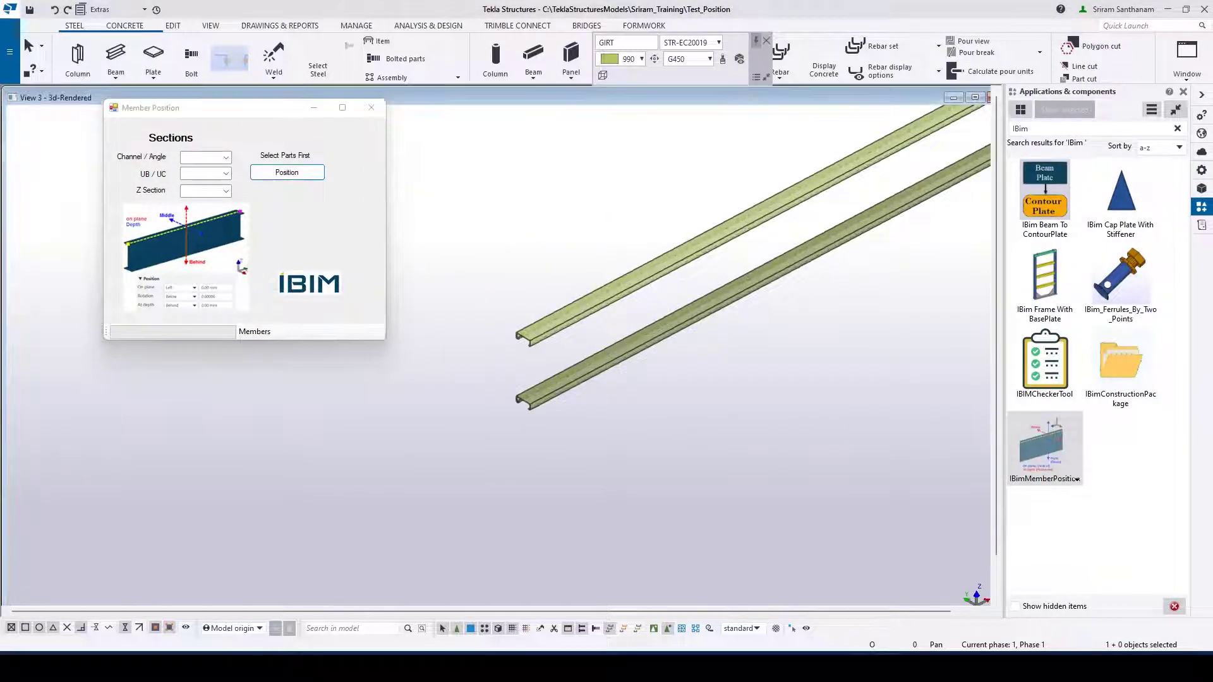
scroll(518, 349, up, 3)
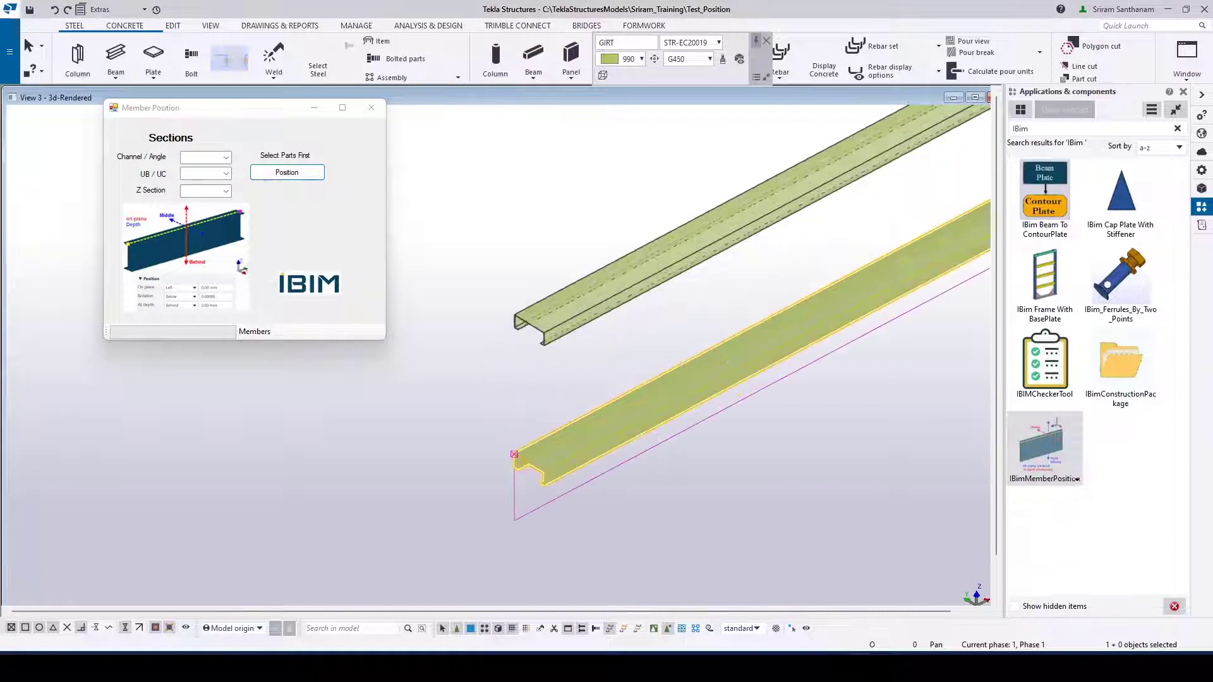
double_click(632, 416)
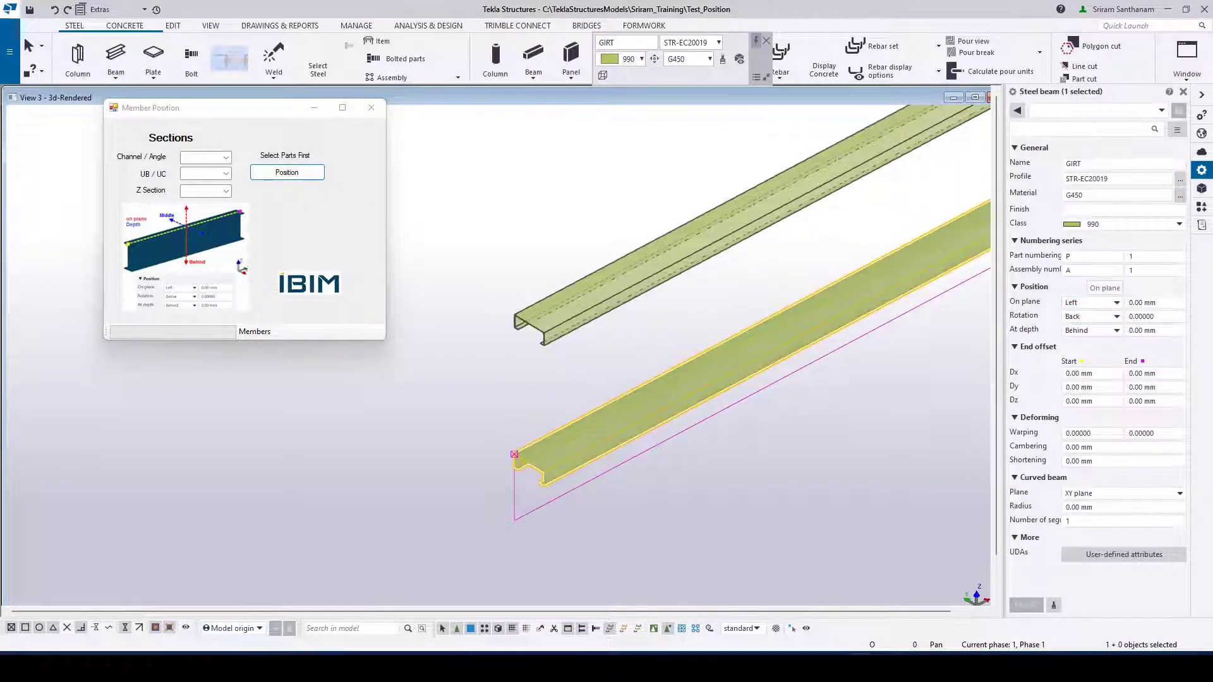
click(225, 157)
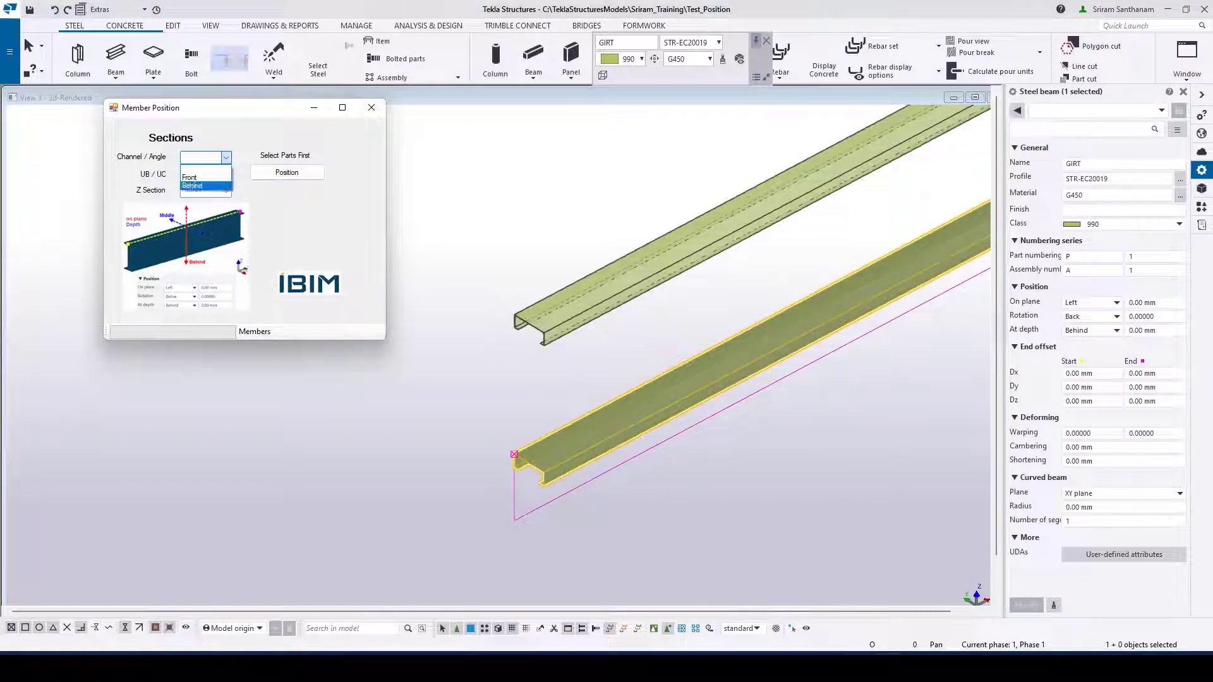
click(201, 186)
click(286, 173)
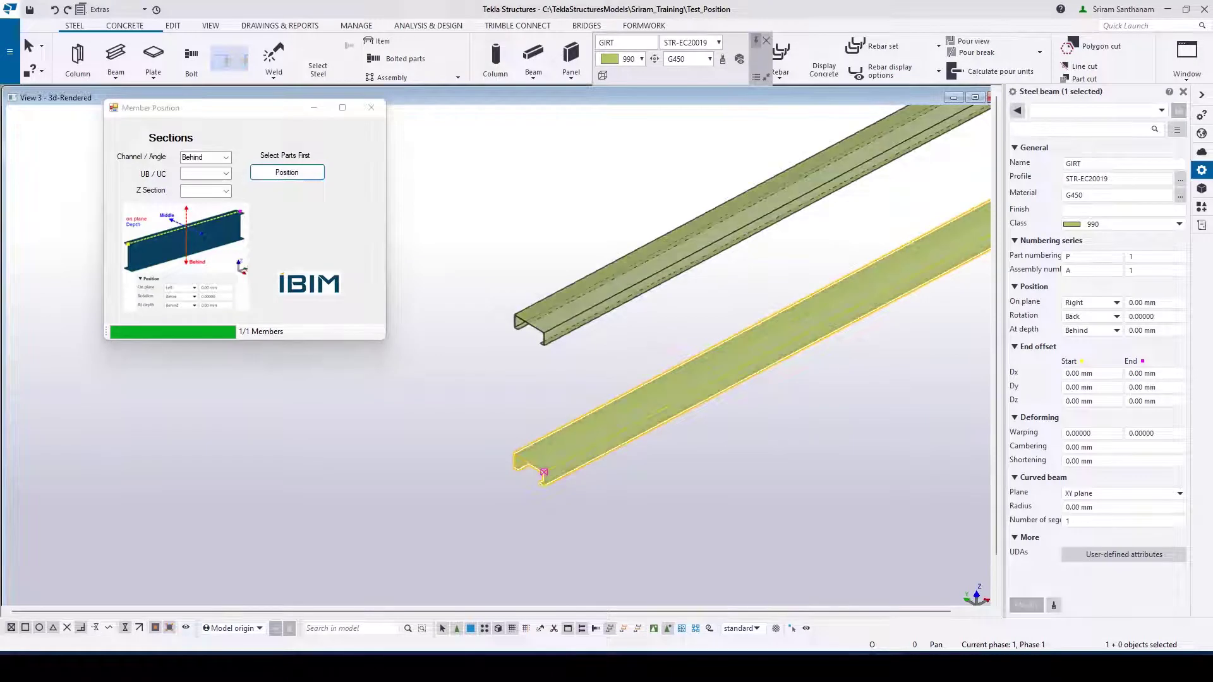
- Position the girt directly above with Channel / Angle set to Behind, close the tool and clear the selection
click(632, 277)
click(225, 157)
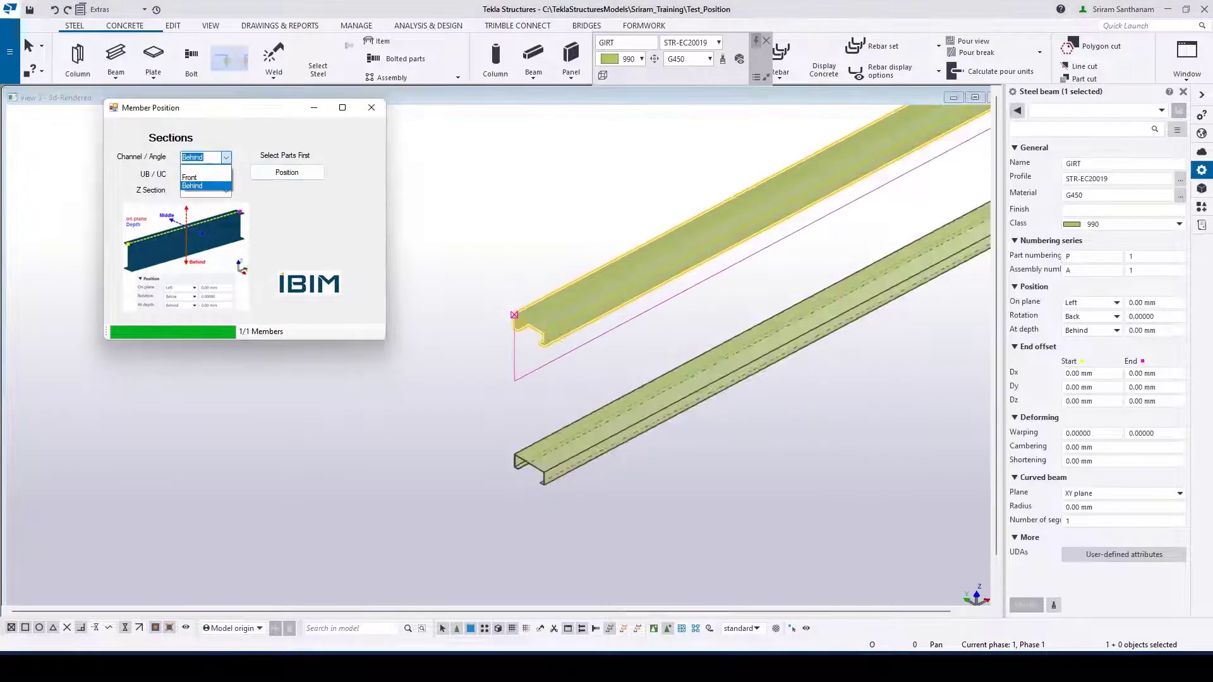
click(201, 186)
click(287, 173)
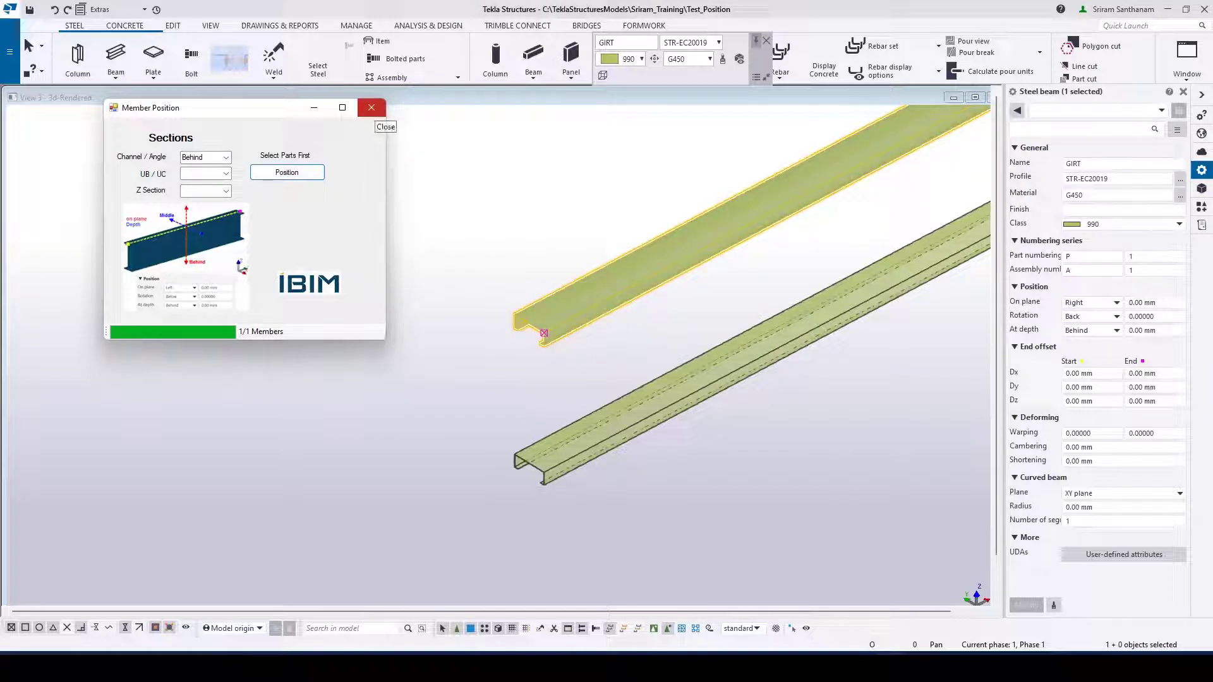
click(372, 108)
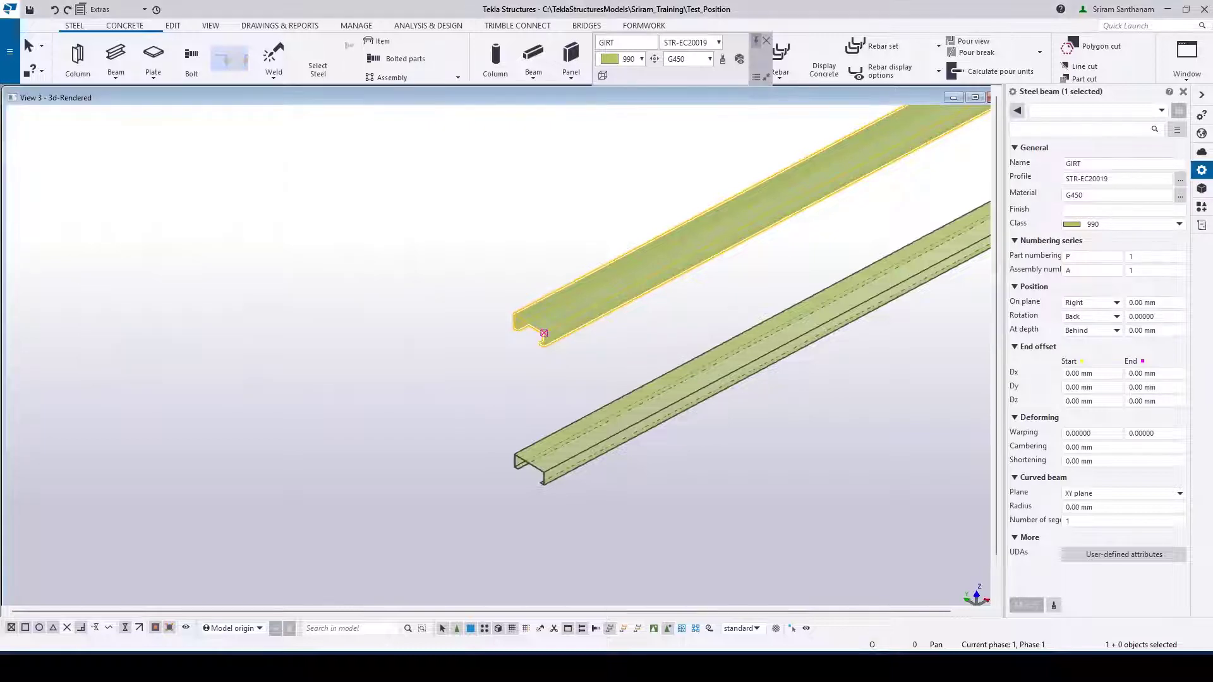
click(573, 345)
scroll(576, 344, down, 6)
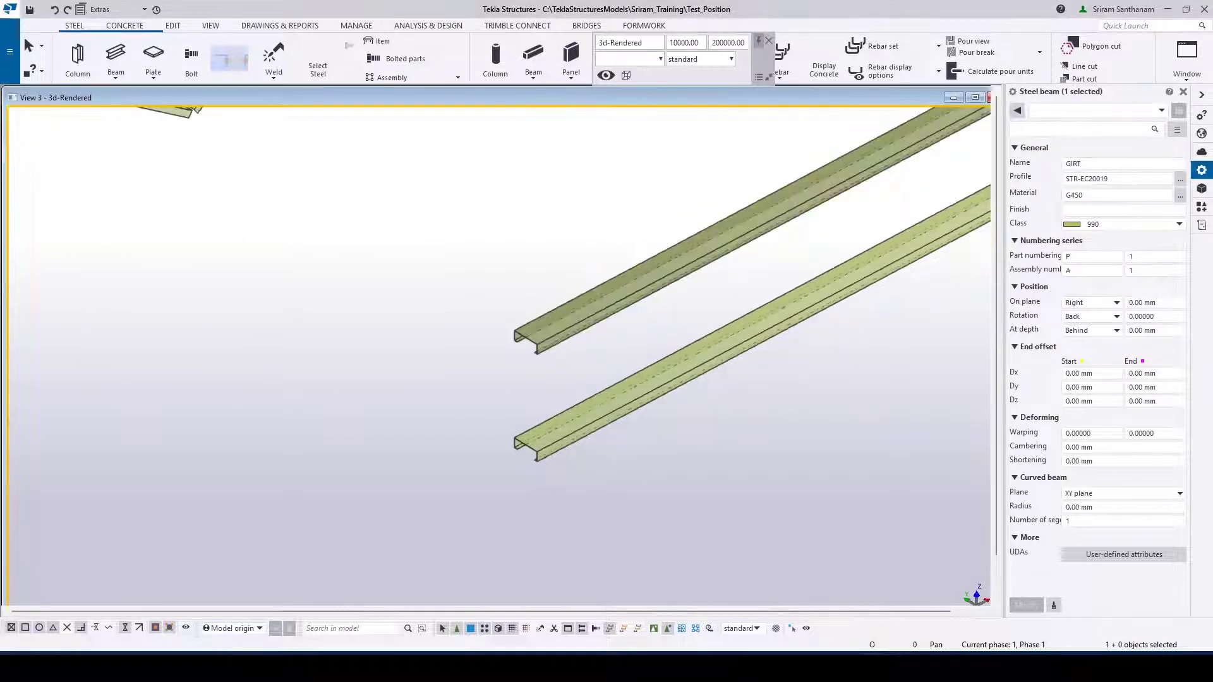
scroll(576, 344, down, 6)
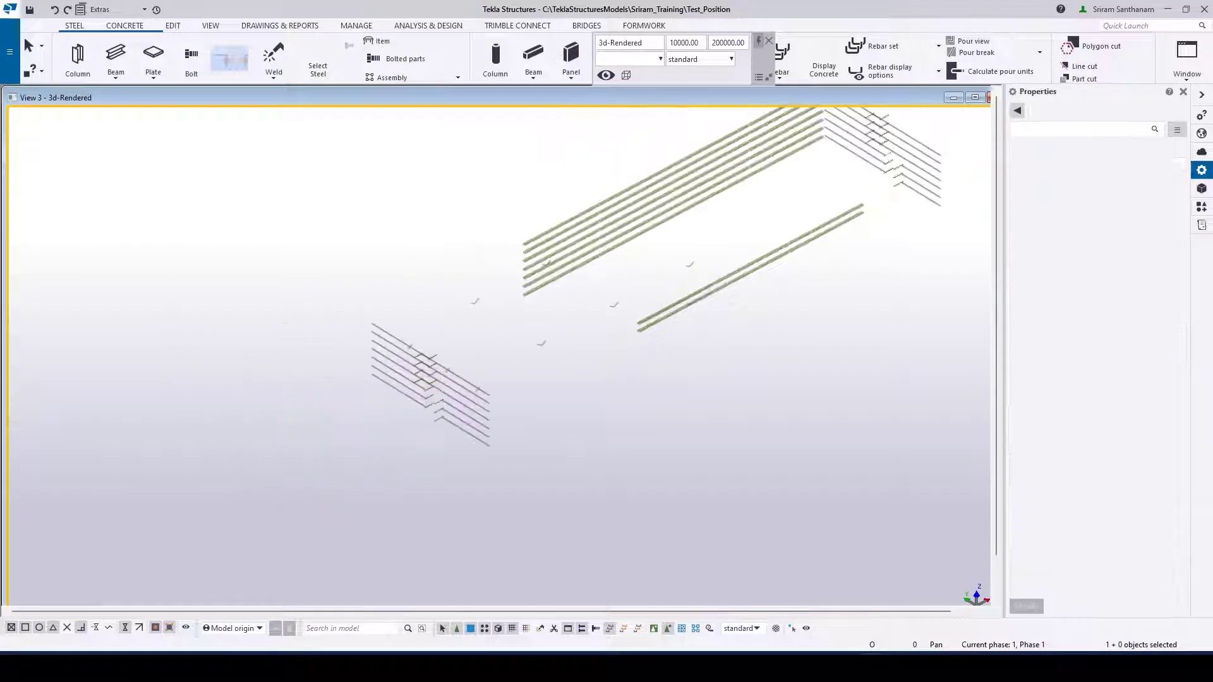